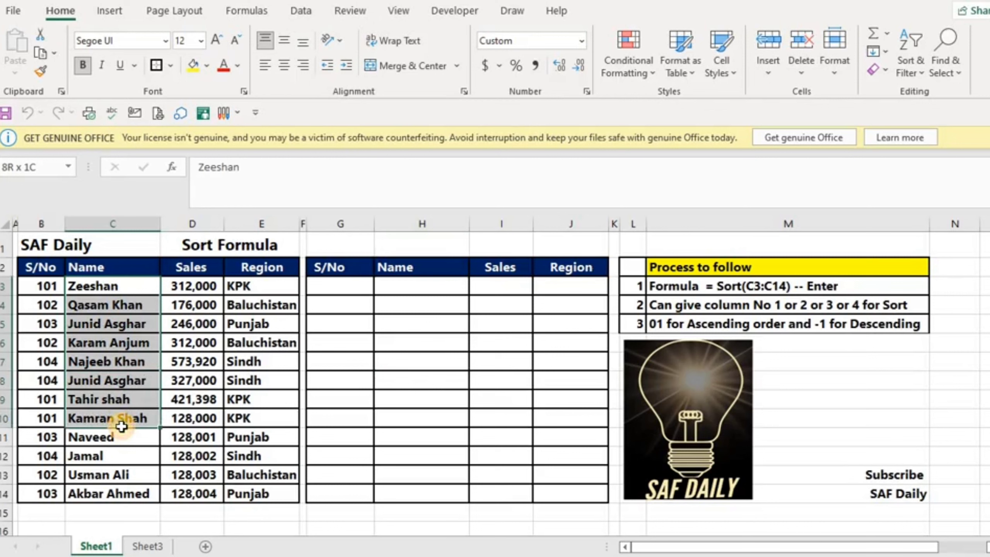
# - Examine the Name, Sales, Region and S/No columns of the source table and the empty output table
pyautogui.moveTo(121, 427); pyautogui.dragTo(119, 423)
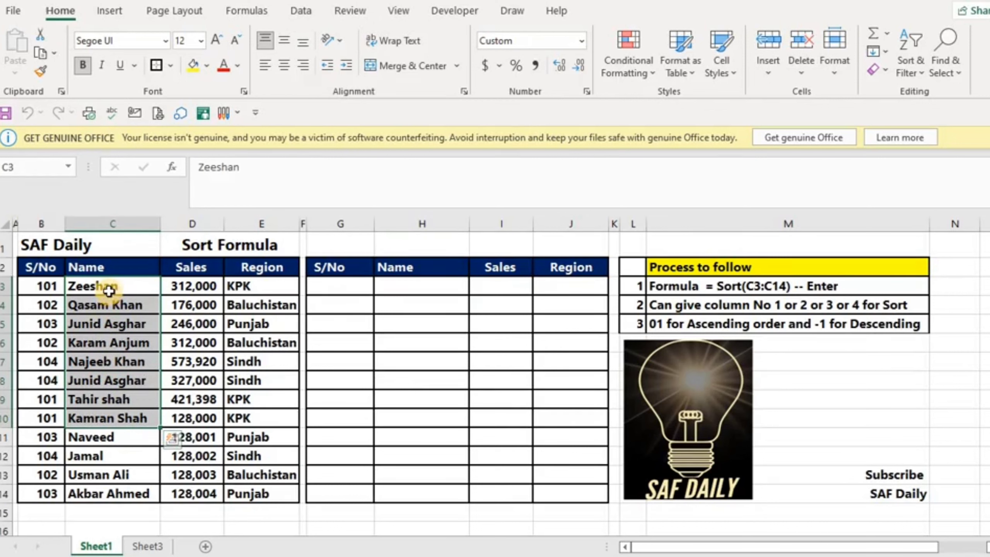
pyautogui.moveTo(112, 293); pyautogui.dragTo(103, 414)
pyautogui.moveTo(192, 288); pyautogui.dragTo(189, 419)
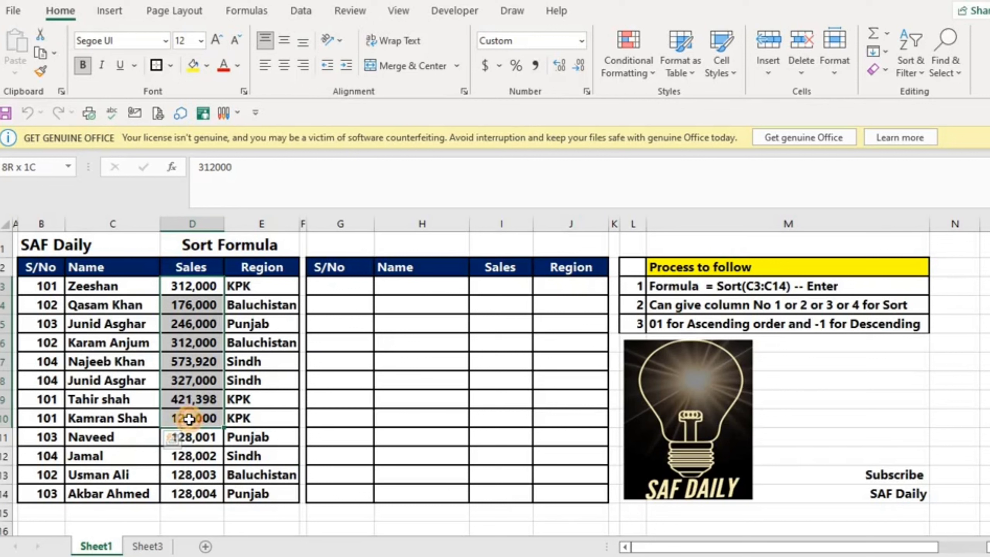
pyautogui.moveTo(194, 425); pyautogui.dragTo(193, 430)
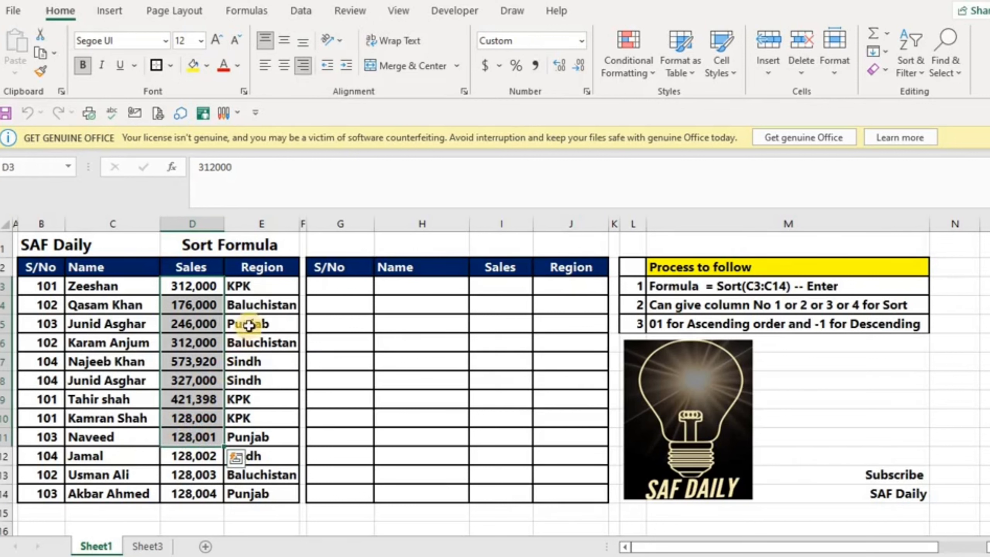
pyautogui.moveTo(263, 287); pyautogui.dragTo(249, 437)
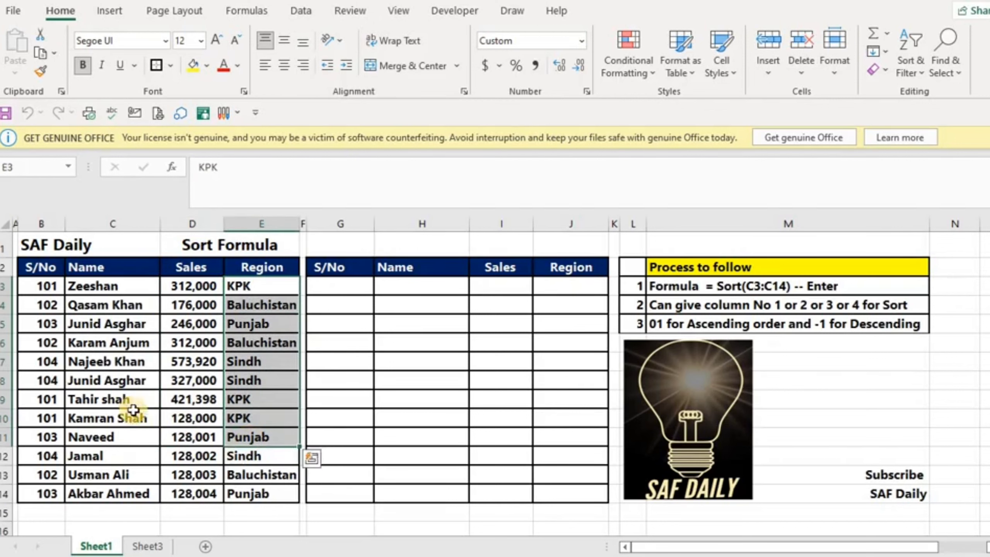
pyautogui.moveTo(42, 311); pyautogui.dragTo(45, 398)
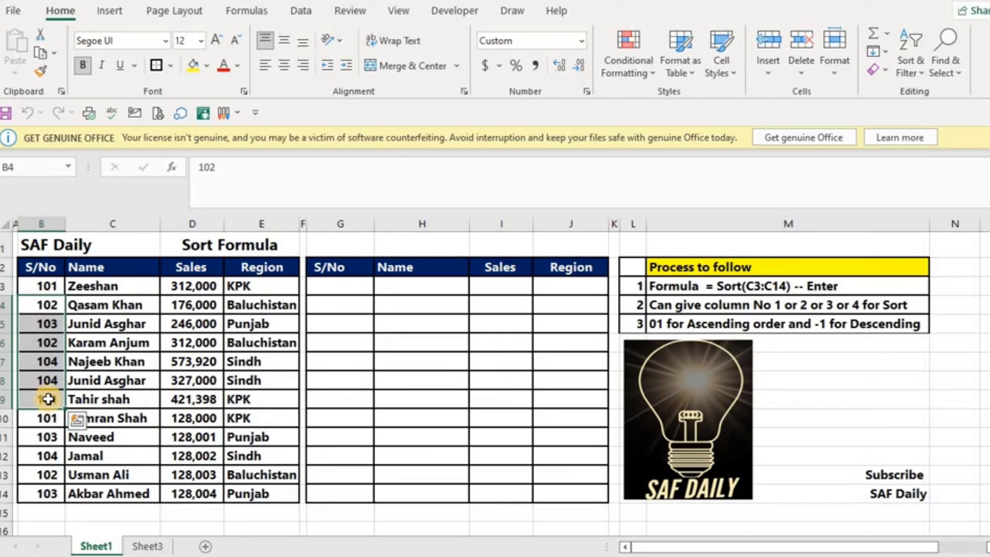
pyautogui.click(357, 380)
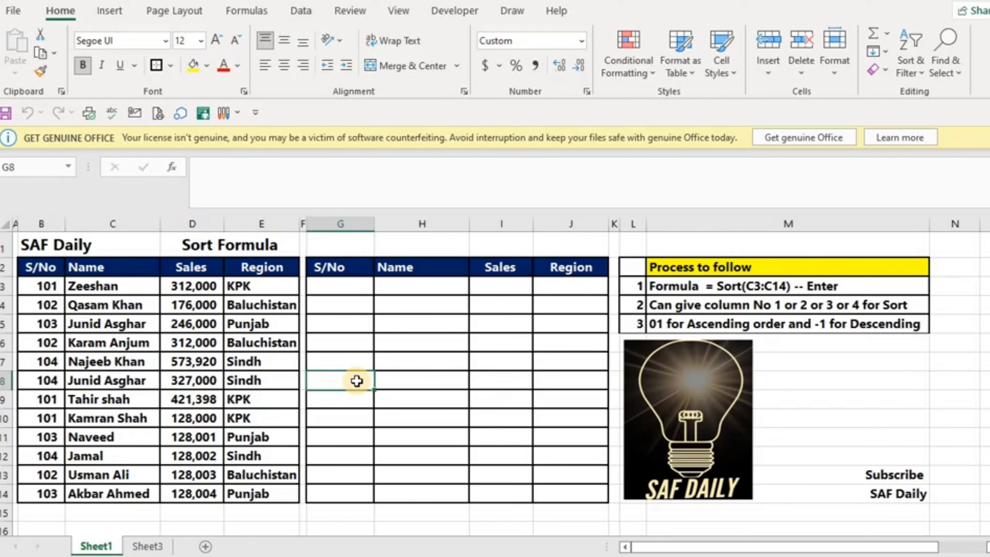
pyautogui.click(422, 370)
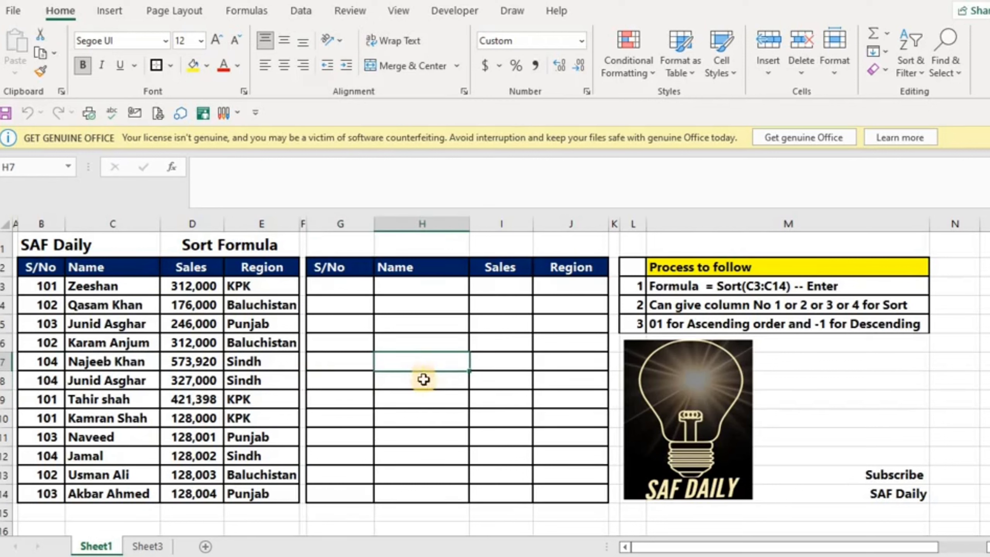
# - Enter the formula =SORT(C3:C14) in cell H3 to list the source names in ascending order
pyautogui.click(414, 290)
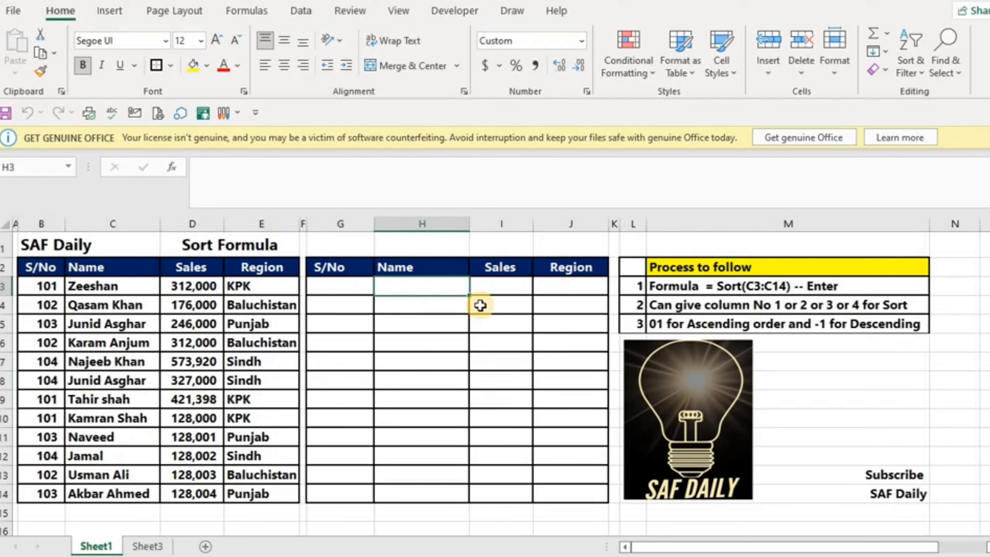
pyautogui.write('=sor')
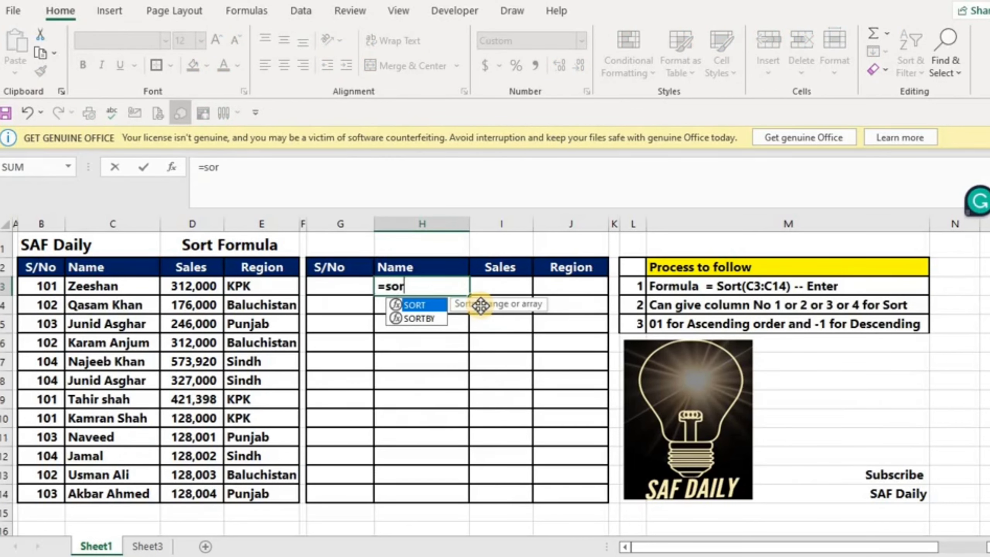
pyautogui.press('Tab')
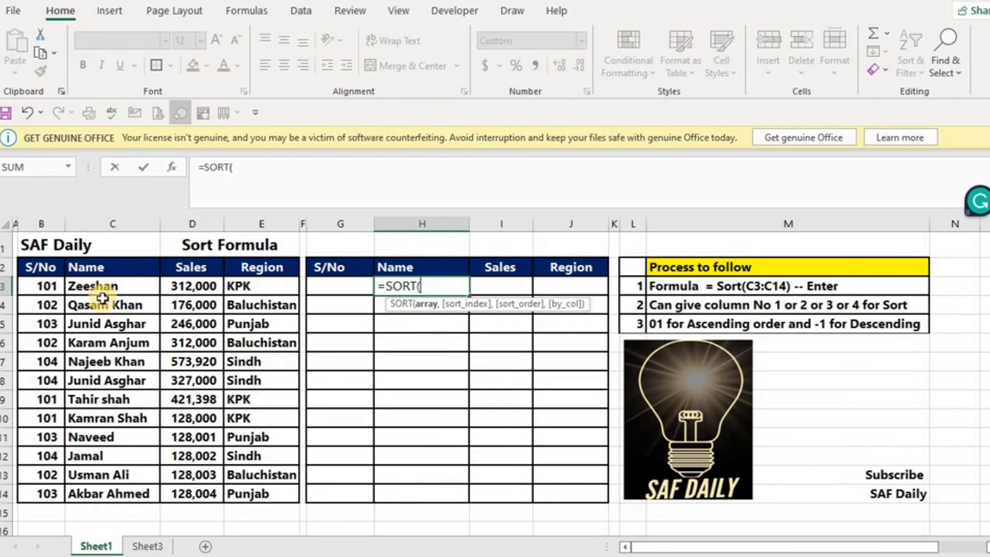
pyautogui.moveTo(105, 287); pyautogui.dragTo(128, 496)
pyautogui.write(')')
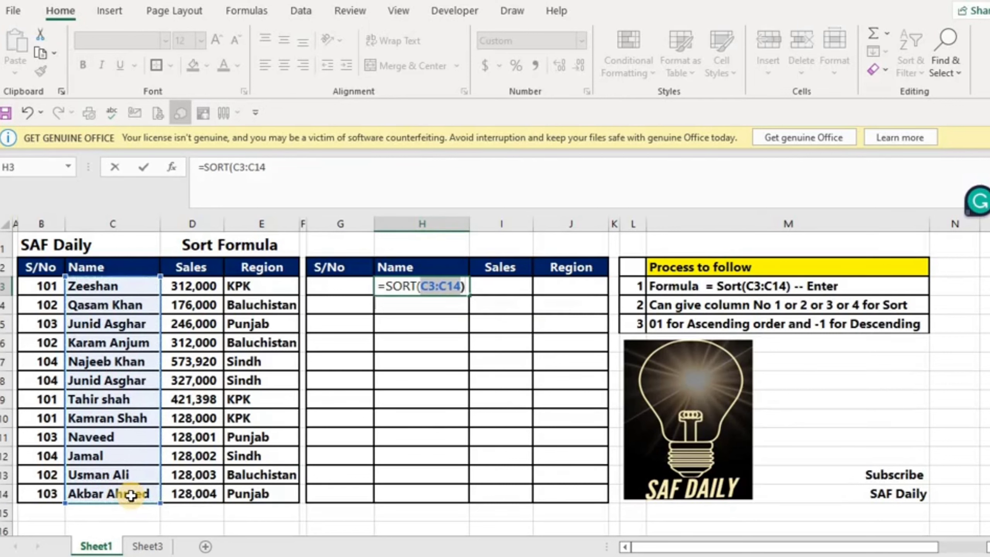
pyautogui.press('Return')
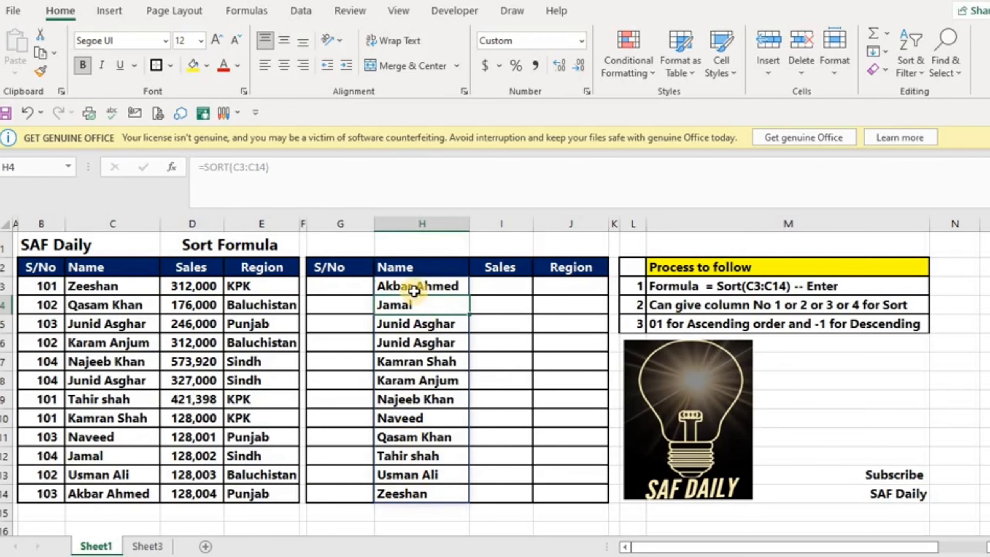
# - Replace the name in cell C11 with a different one to test the sorted list, and undo the replacement
pyautogui.click(128, 439)
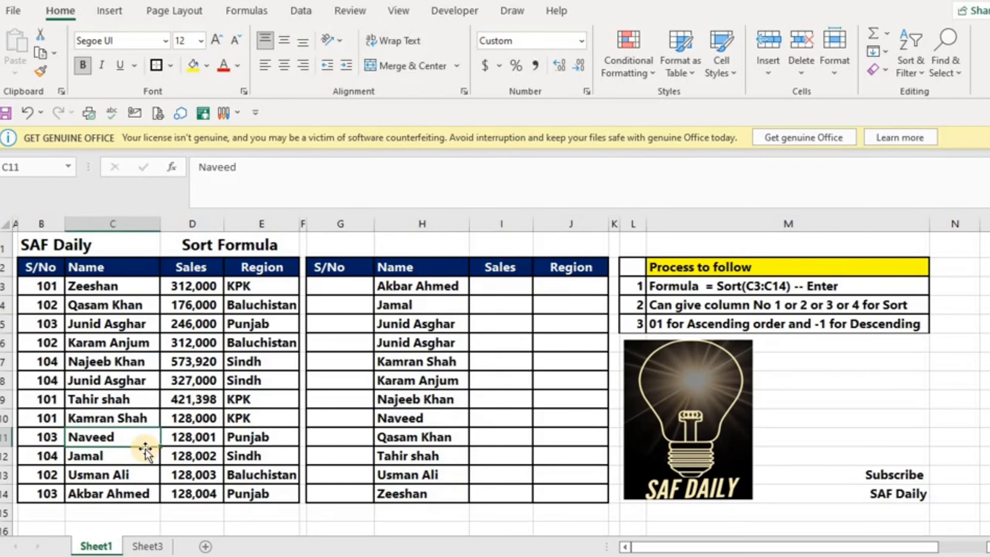
pyautogui.write('waseem')
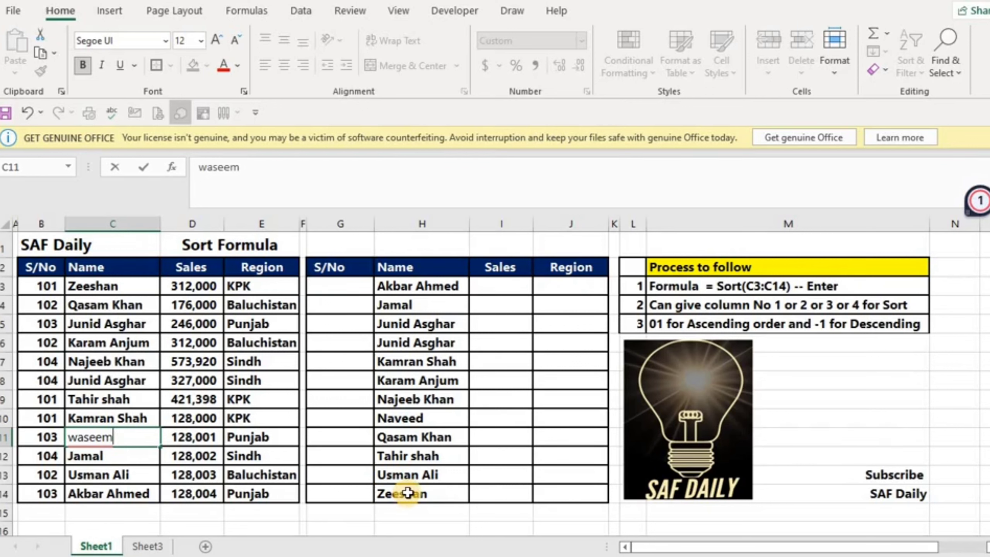
pyautogui.press('Return')
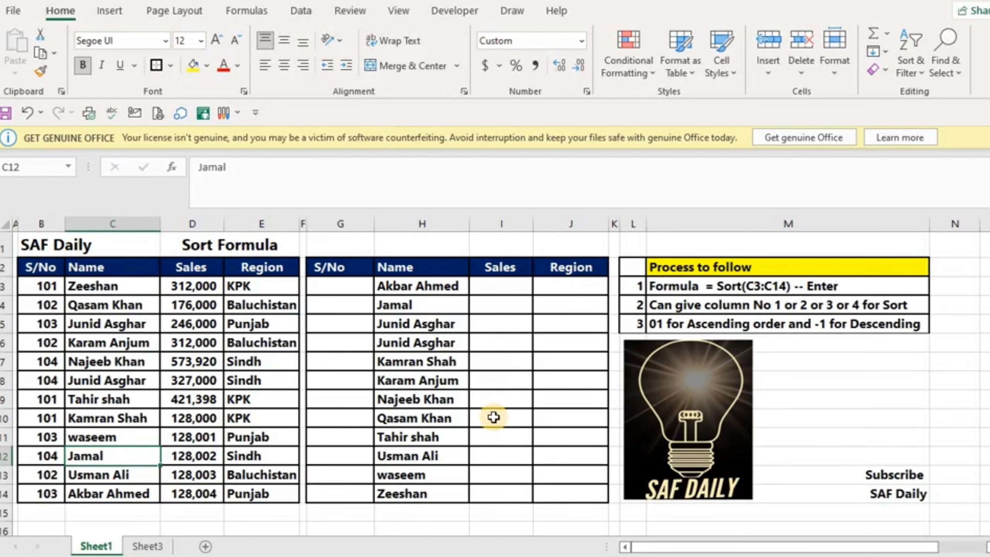
pyautogui.hotkey('ctrl', 'z')
# - Clear the sorted names from H3:H14 in the output table
pyautogui.click(460, 398)
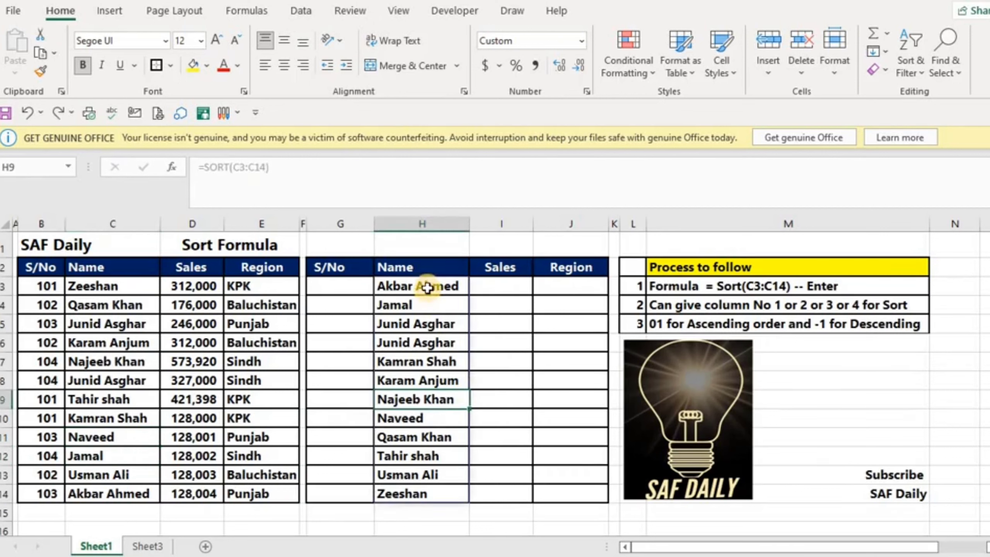
pyautogui.moveTo(428, 287); pyautogui.dragTo(426, 487)
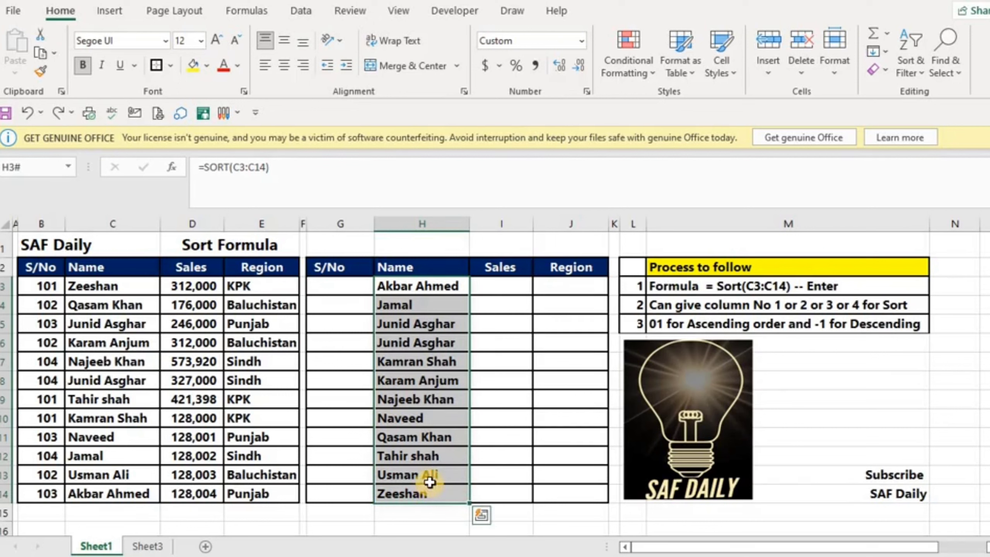
pyautogui.press('Delete')
pyautogui.click(483, 389)
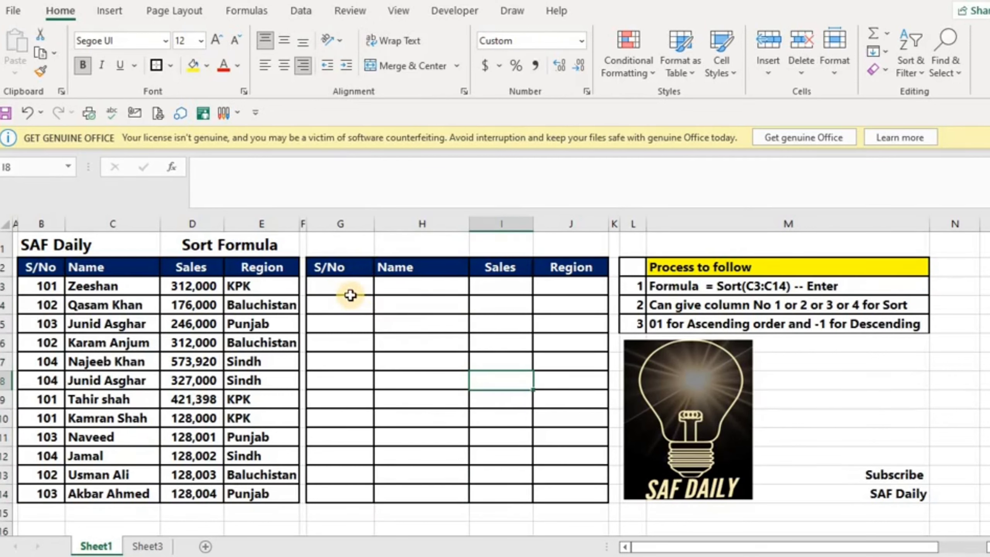
# - Enter the formula =SORT(B3:E14) in cell G3 to sort the whole source table into the output table
pyautogui.moveTo(339, 287); pyautogui.dragTo(573, 324)
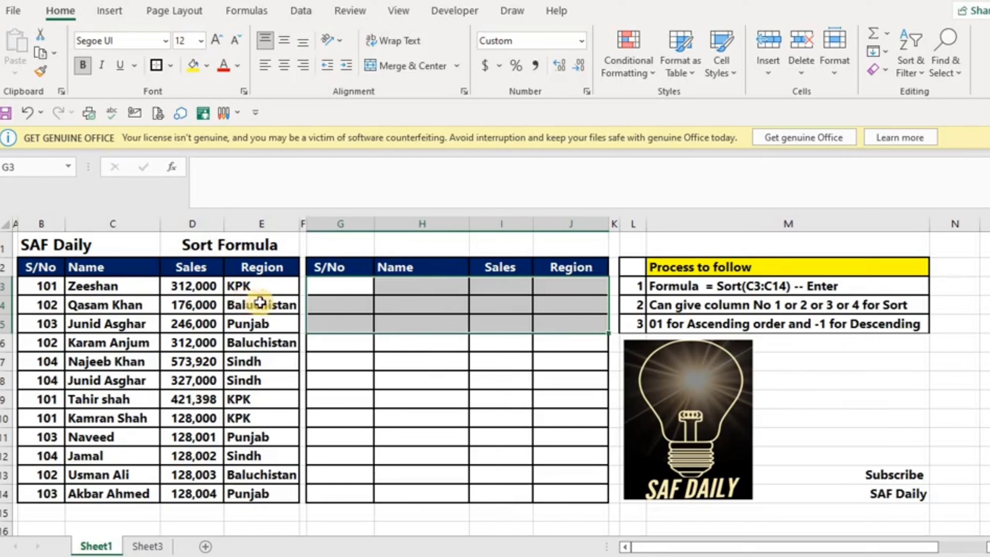
pyautogui.click(424, 367)
pyautogui.click(346, 285)
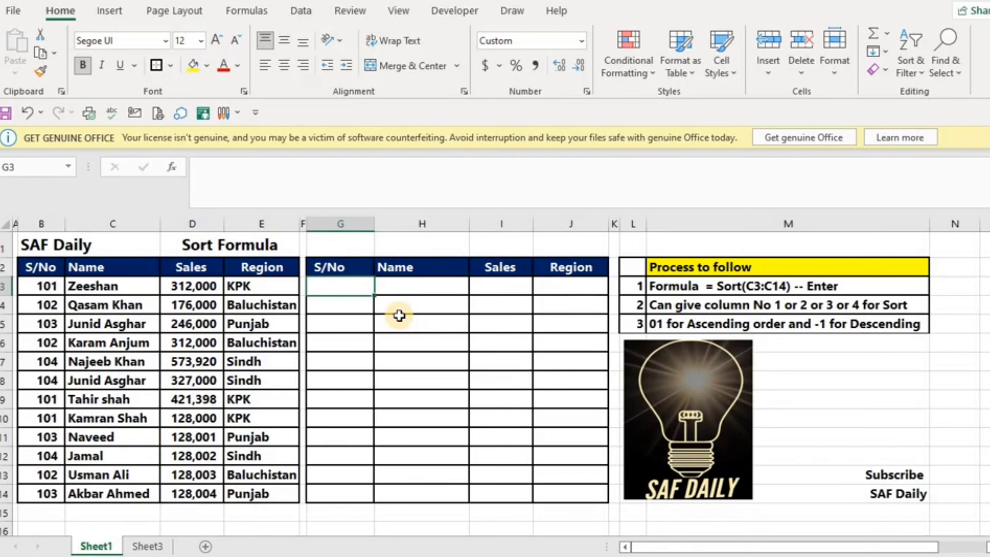
pyautogui.write('=sort')
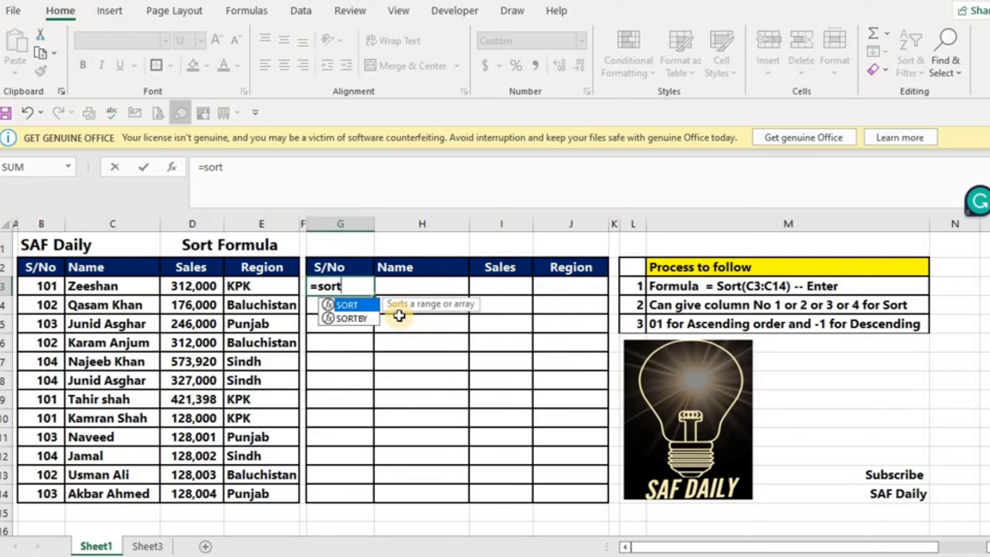
pyautogui.press('Tab')
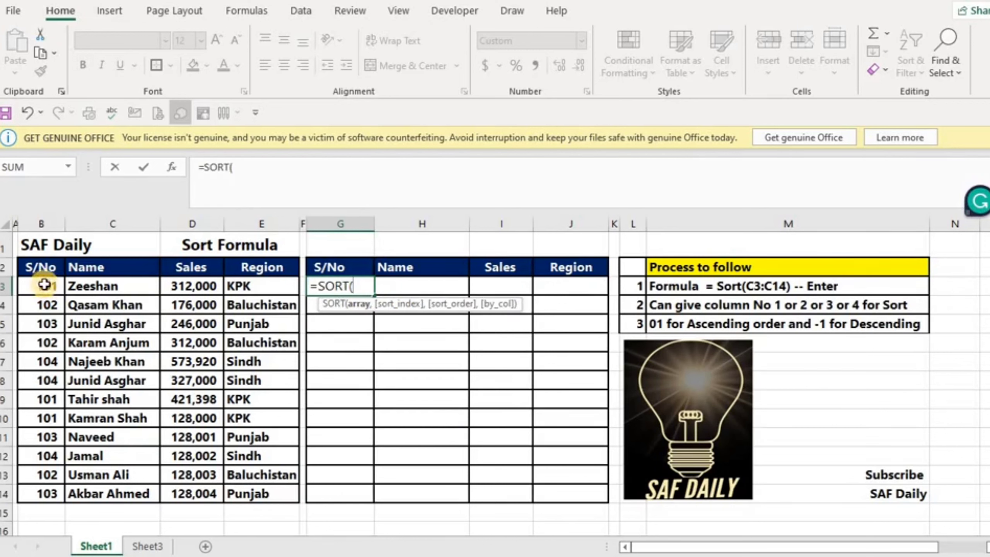
pyautogui.moveTo(44, 285); pyautogui.dragTo(281, 493)
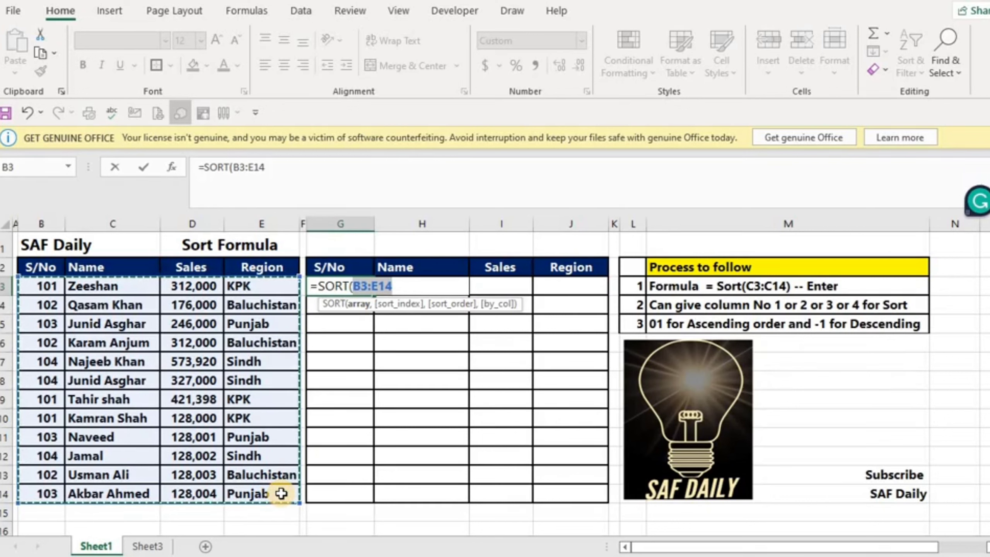
pyautogui.write(')')
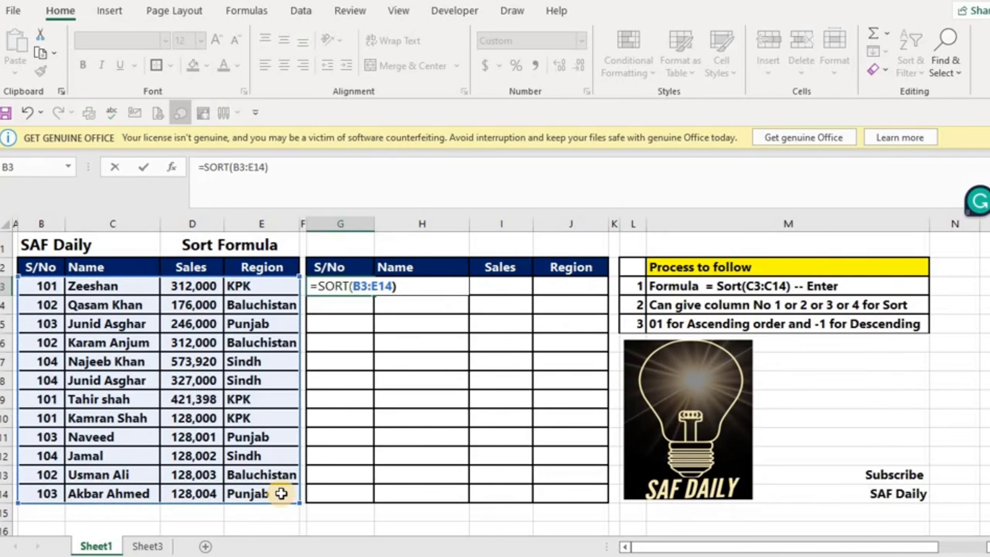
pyautogui.press('Return')
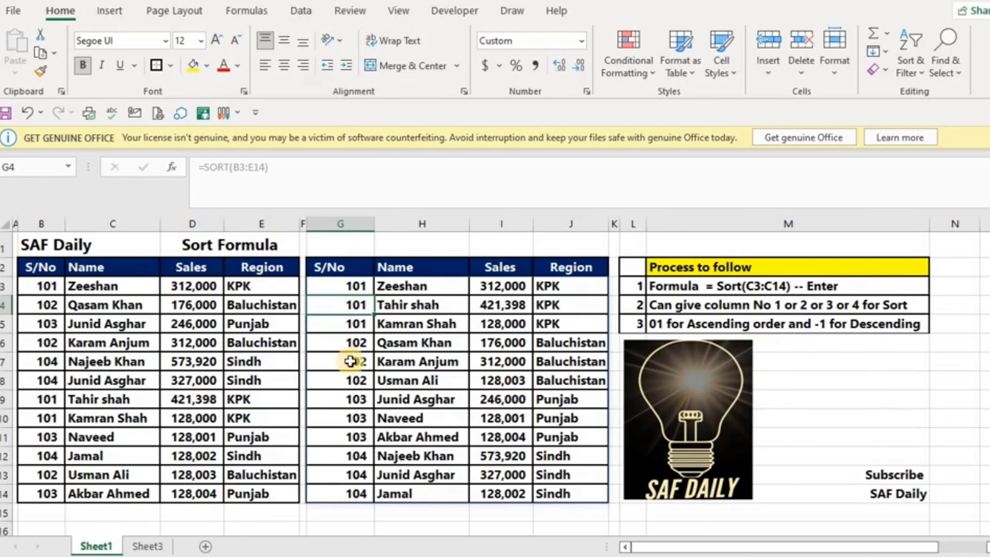
# - Compare the serial-number order in the source and sorted tables, and examine the sorted table's S/No and Name columns
pyautogui.moveTo(354, 286); pyautogui.dragTo(250, 376)
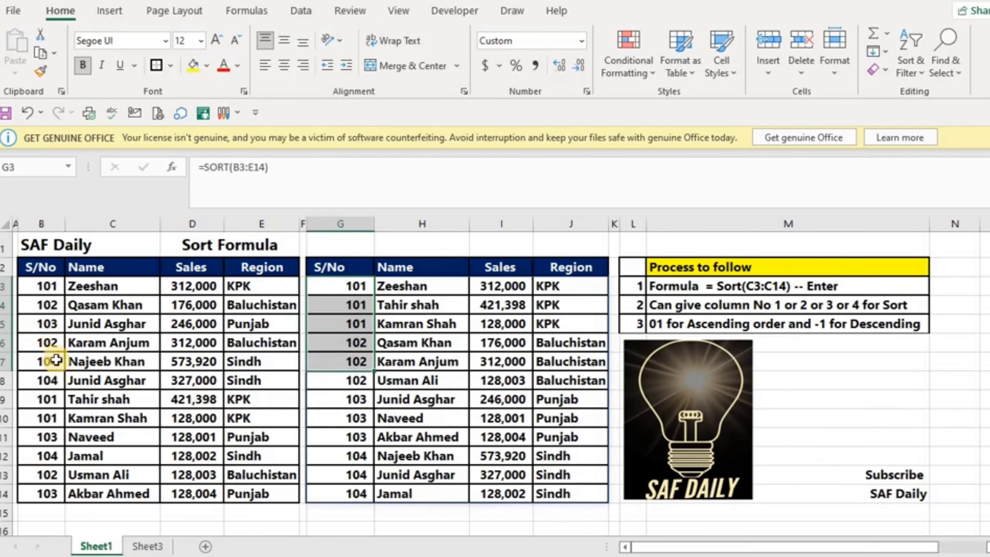
pyautogui.click(47, 343)
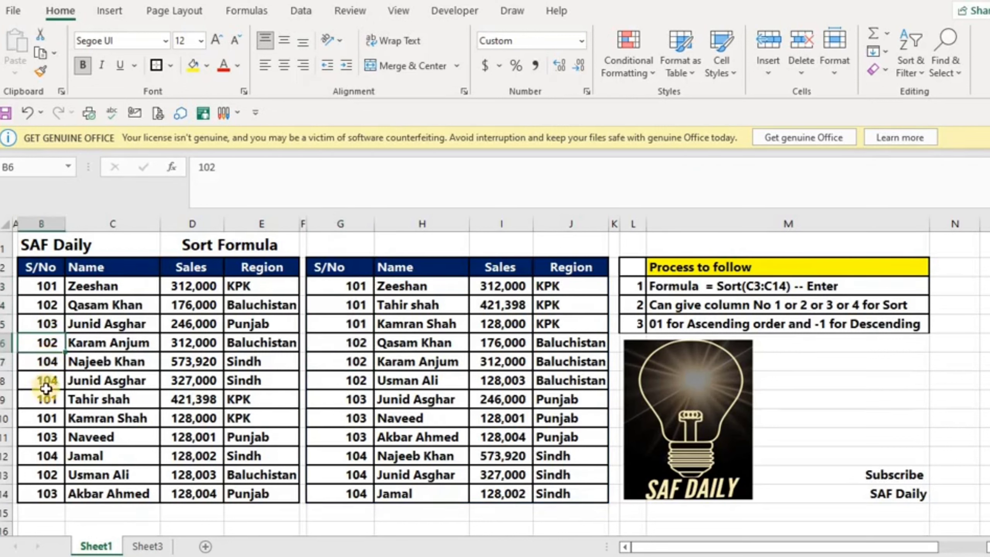
pyautogui.click(44, 363)
pyautogui.click(47, 399)
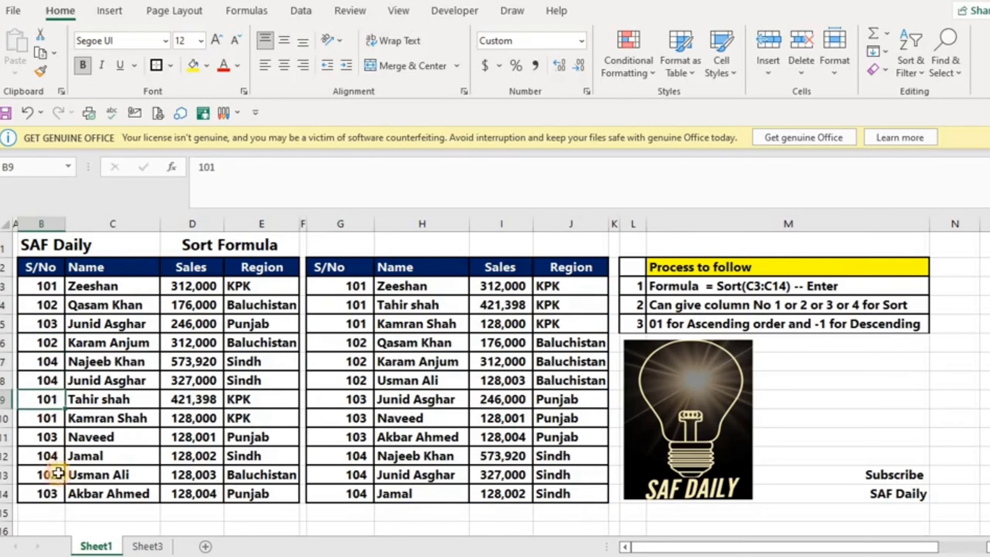
pyautogui.click(47, 437)
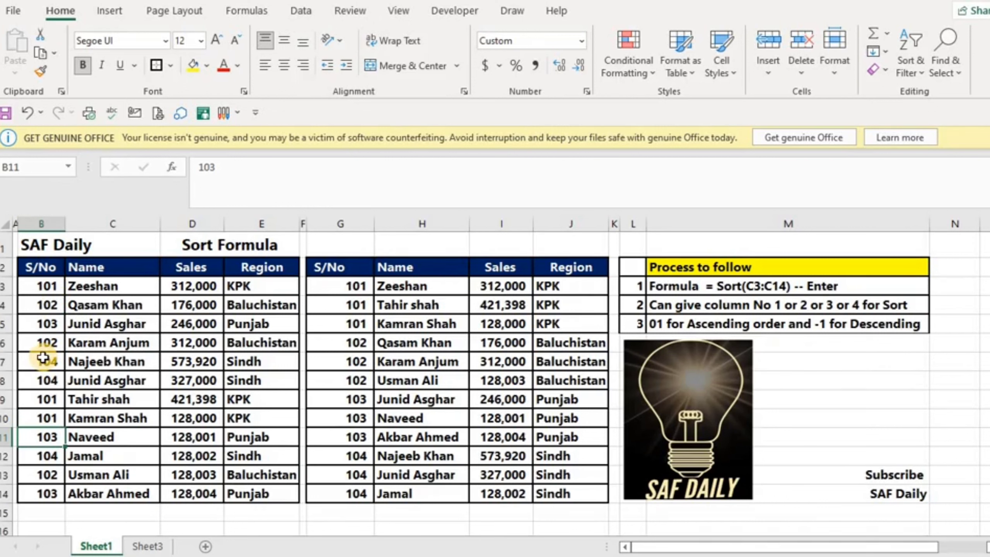
pyautogui.moveTo(353, 286); pyautogui.dragTo(346, 491)
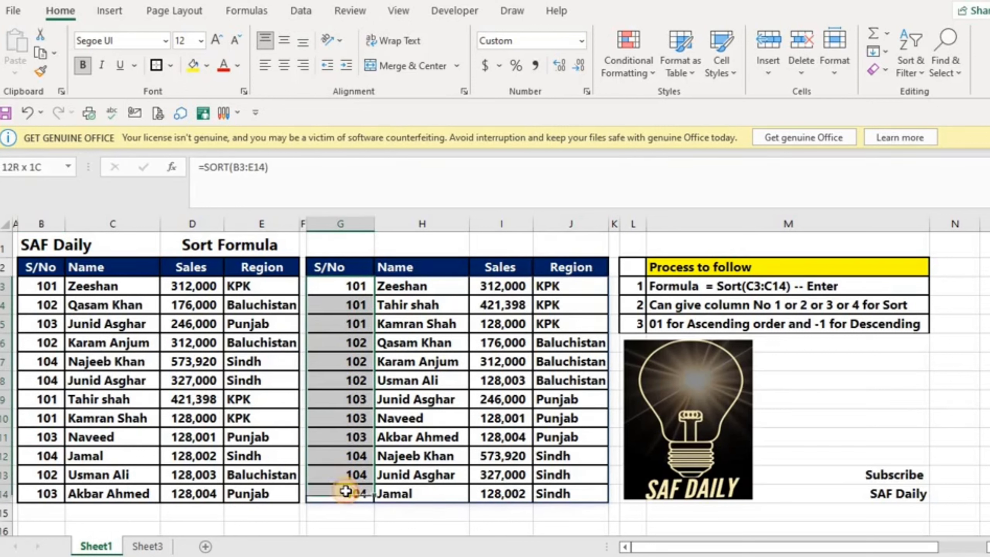
pyautogui.click(425, 377)
pyautogui.click(345, 286)
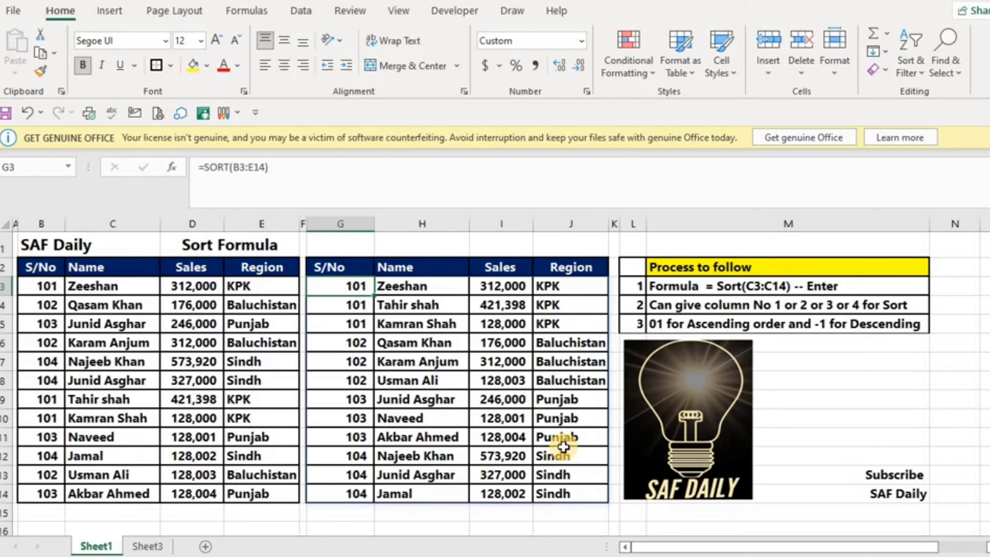
pyautogui.moveTo(338, 266)
pyautogui.mouseDown()
pyautogui.moveTo(331, 307)
pyautogui.moveTo(341, 342)
pyautogui.mouseUp()
pyautogui.click(344, 224)
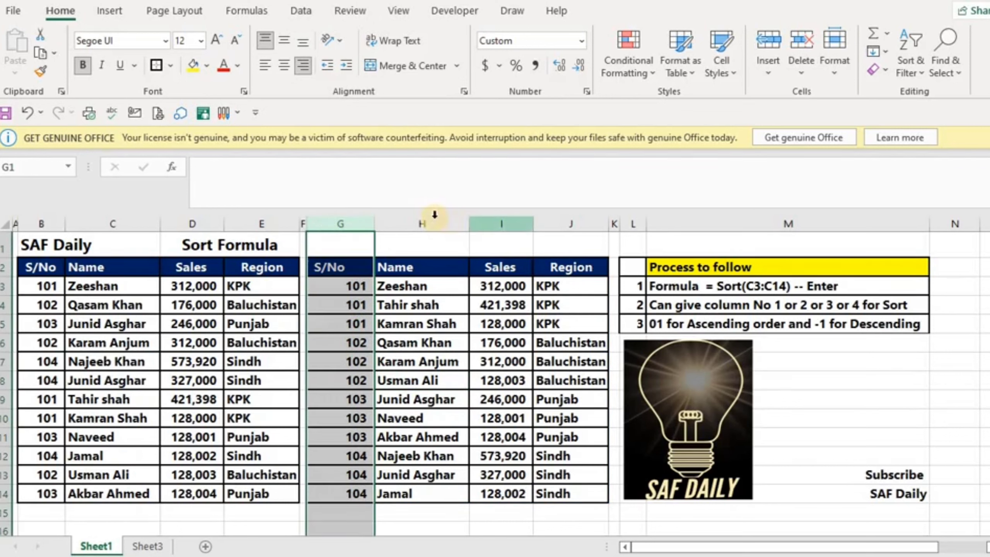
pyautogui.moveTo(429, 220); pyautogui.dragTo(436, 321)
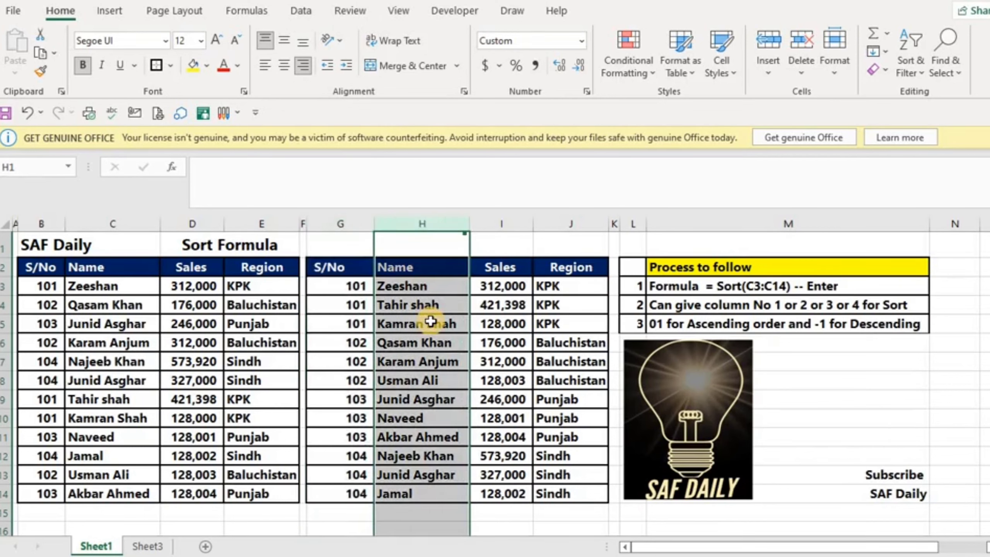
pyautogui.click(339, 286)
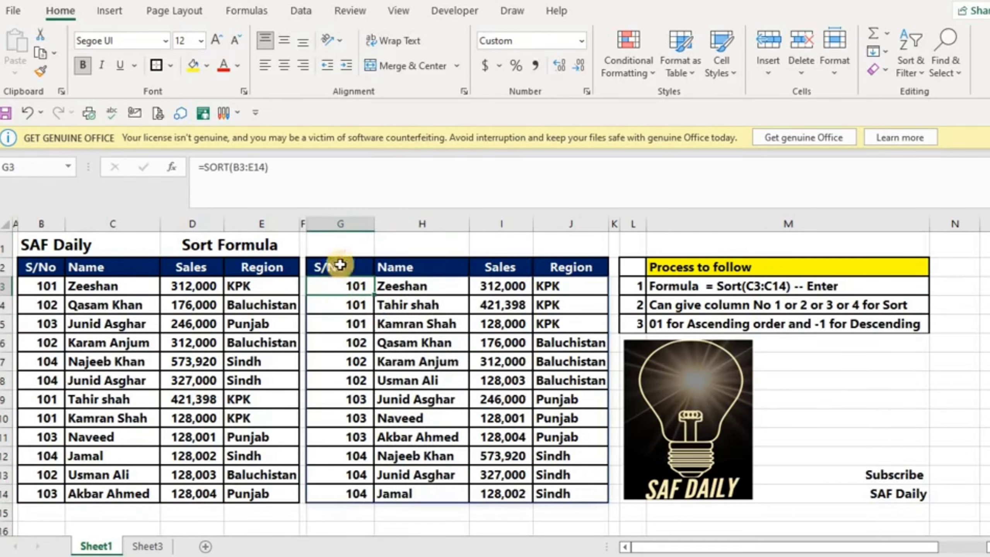
pyautogui.click(340, 264)
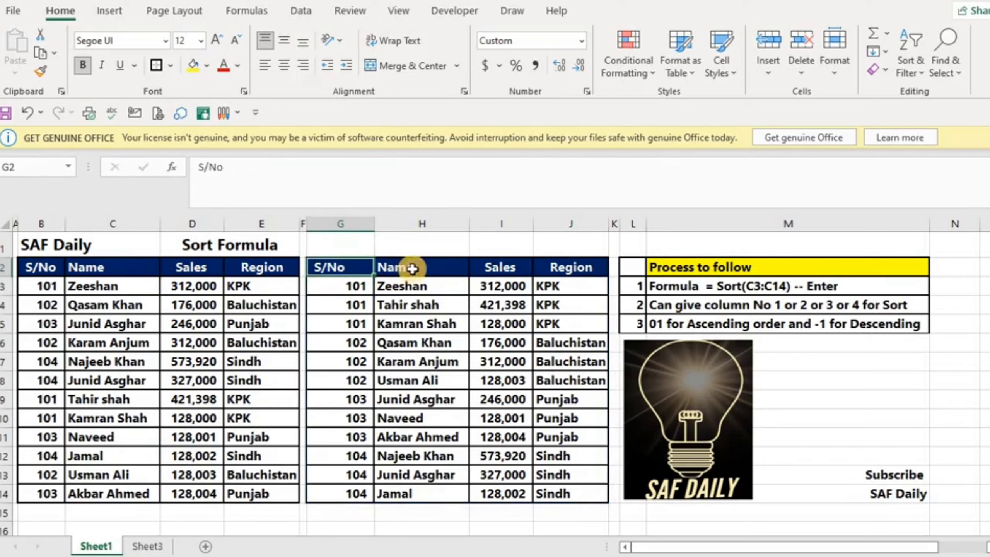
# - Extend the SORT formula in cell G3 to =SORT(B3:E14,2) so the output table is sorted by the Name column
pyautogui.click(411, 266)
pyautogui.click(491, 268)
pyautogui.click(408, 340)
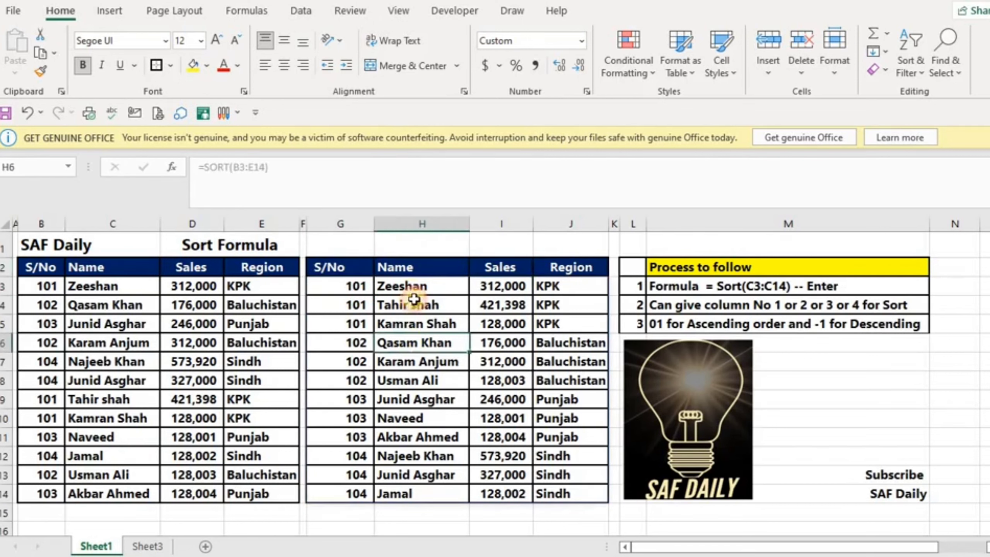
pyautogui.click(412, 288)
pyautogui.click(345, 287)
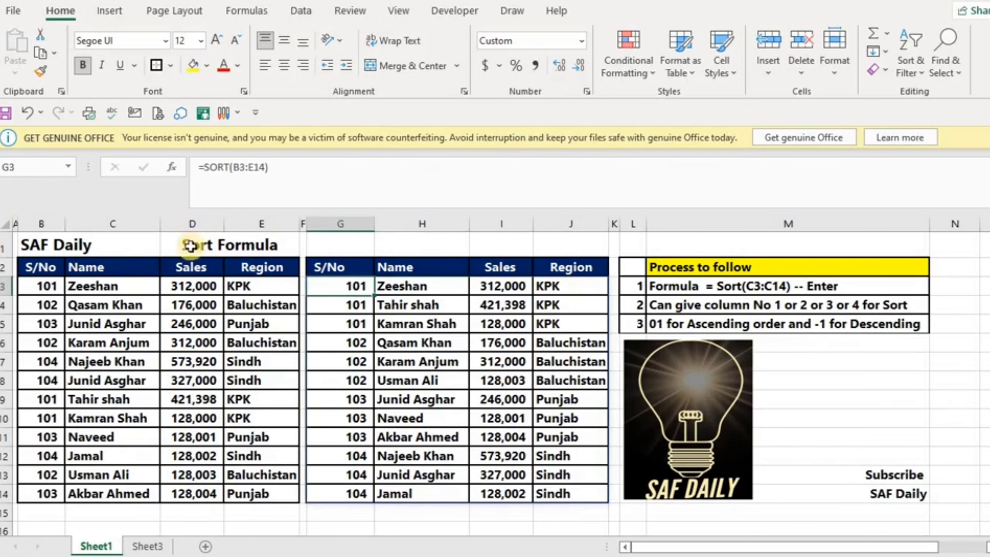
pyautogui.click(261, 161)
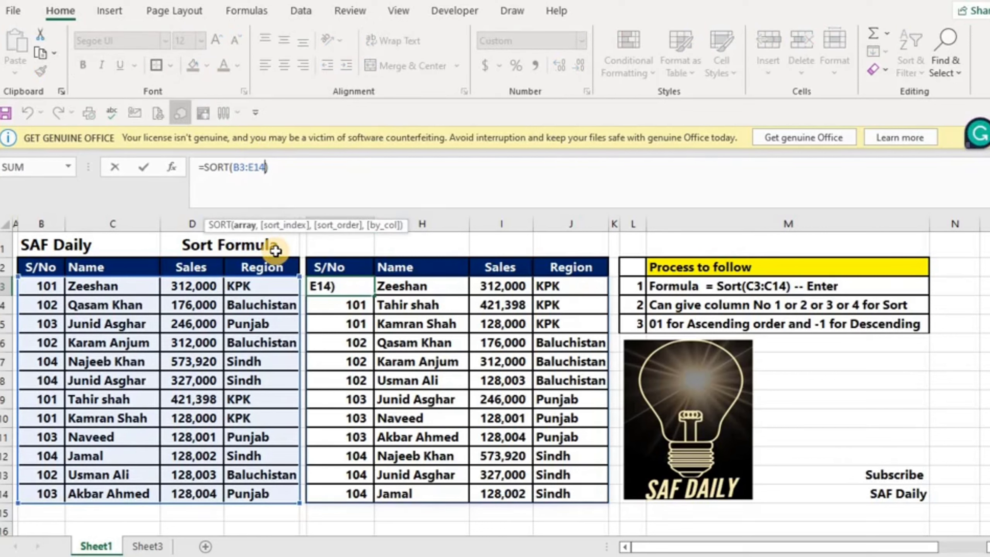
pyautogui.write(',2')
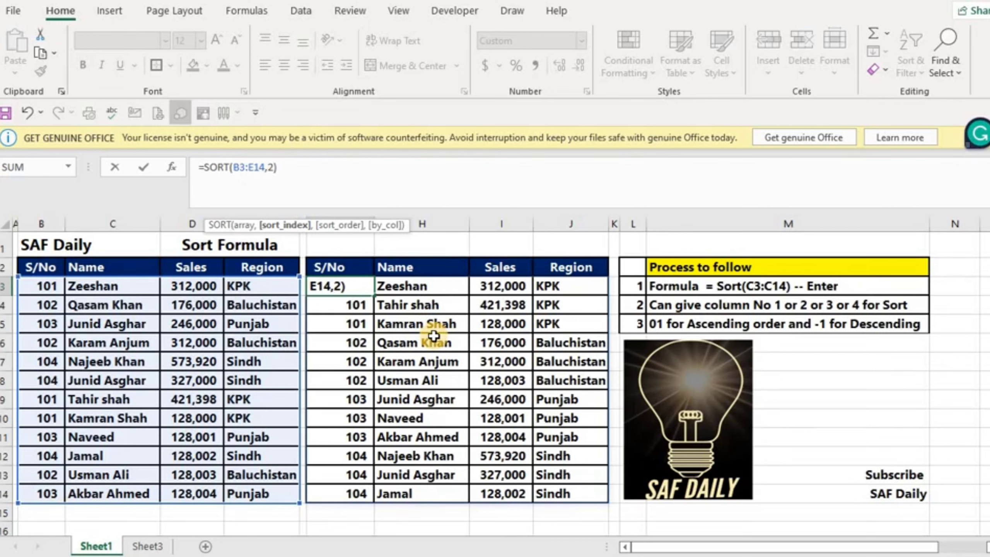
pyautogui.press('Return')
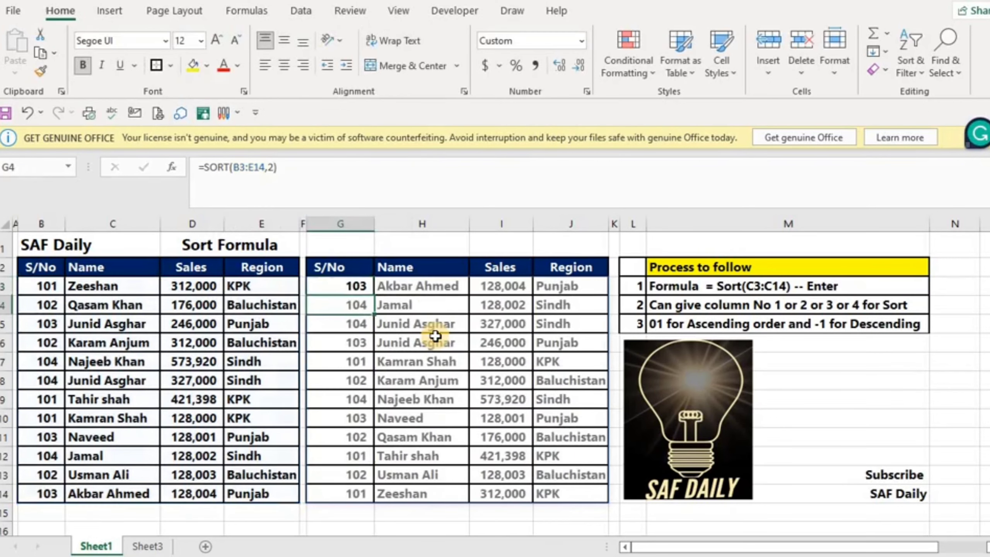
# - Examine the order of the names in the output table and compare it with the Sales column
pyautogui.click(426, 380)
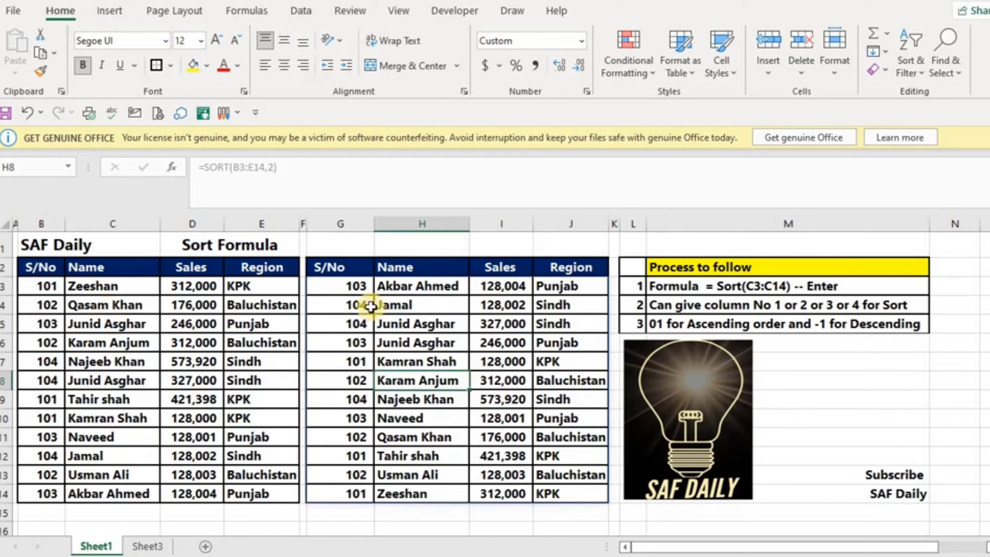
pyautogui.click(405, 288)
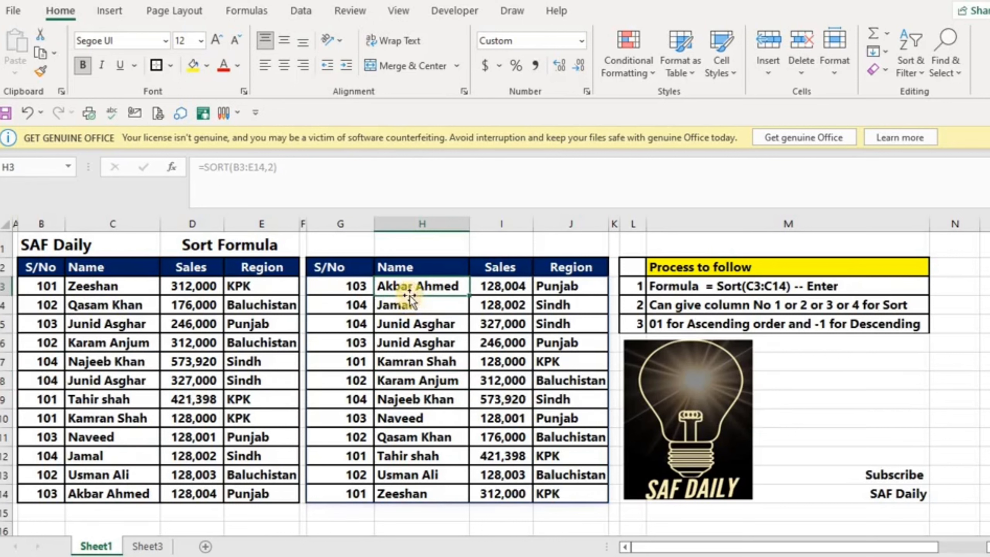
pyautogui.moveTo(406, 285); pyautogui.dragTo(405, 308)
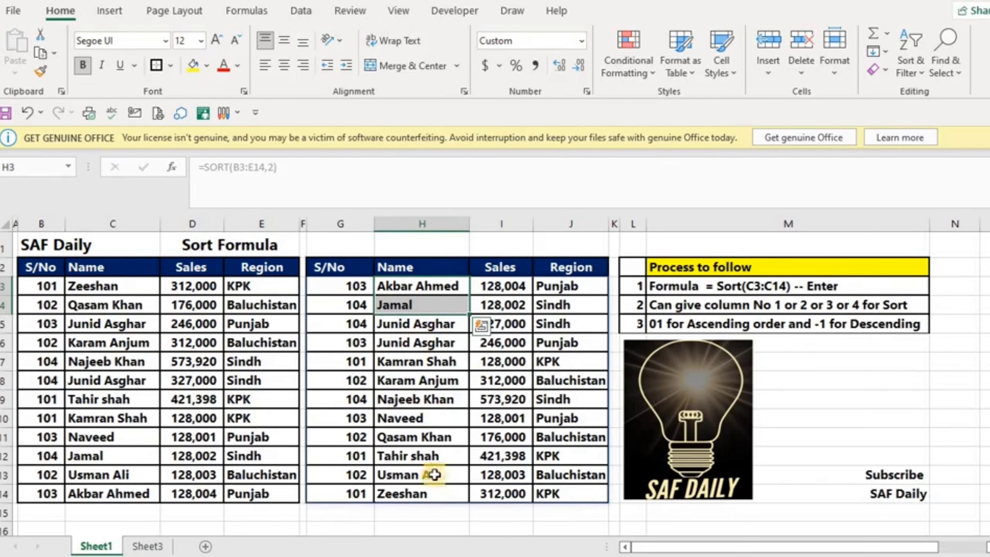
pyautogui.moveTo(417, 362); pyautogui.dragTo(420, 418)
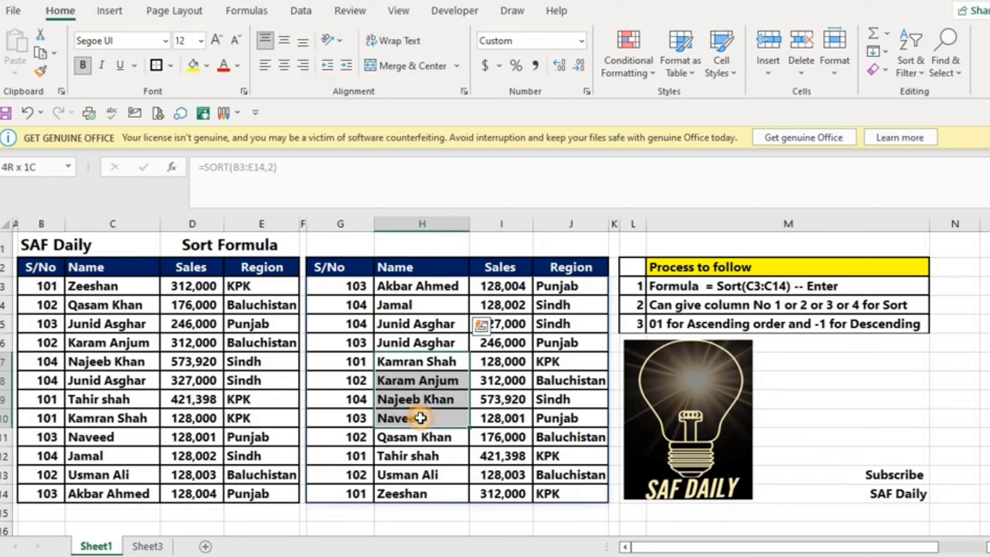
pyautogui.click(420, 380)
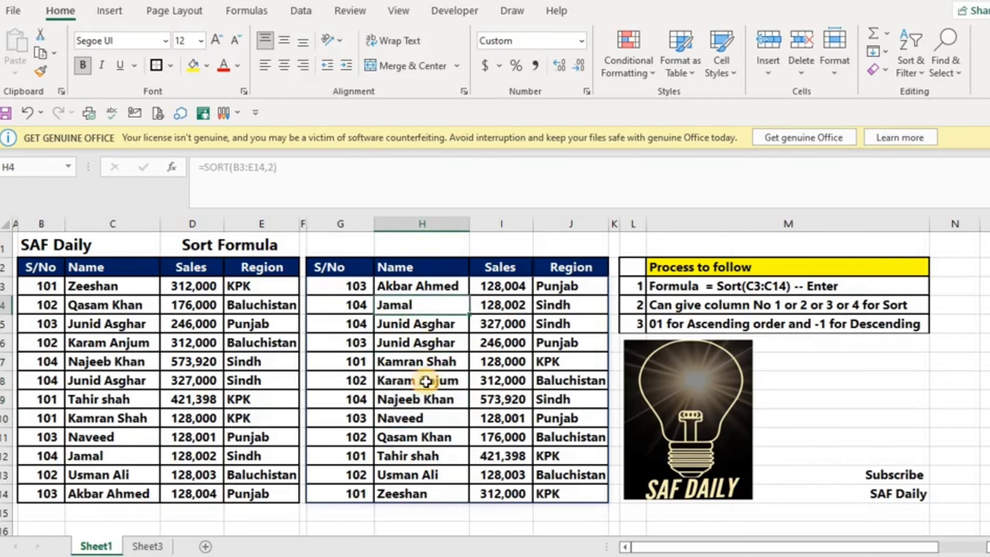
pyautogui.click(429, 285)
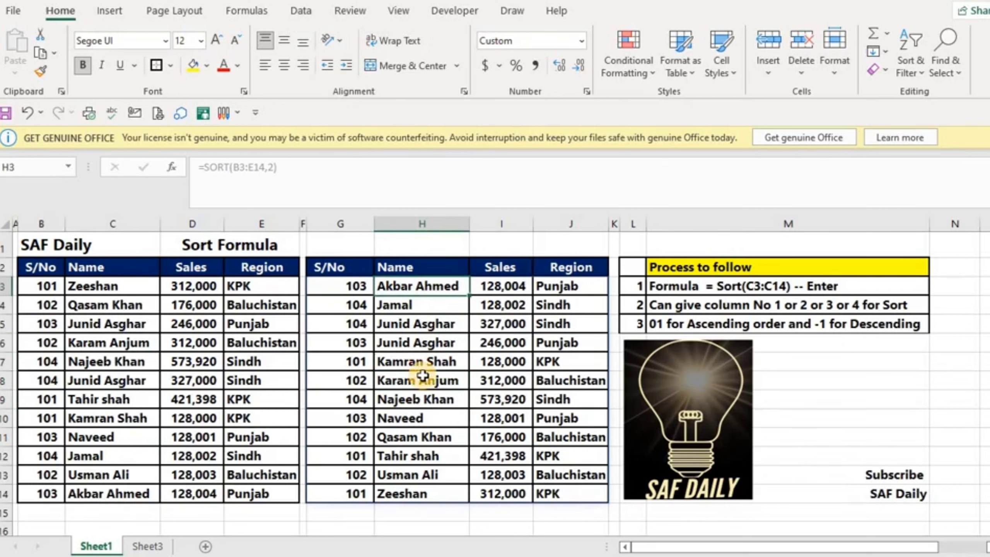
pyautogui.click(502, 305)
pyautogui.click(500, 266)
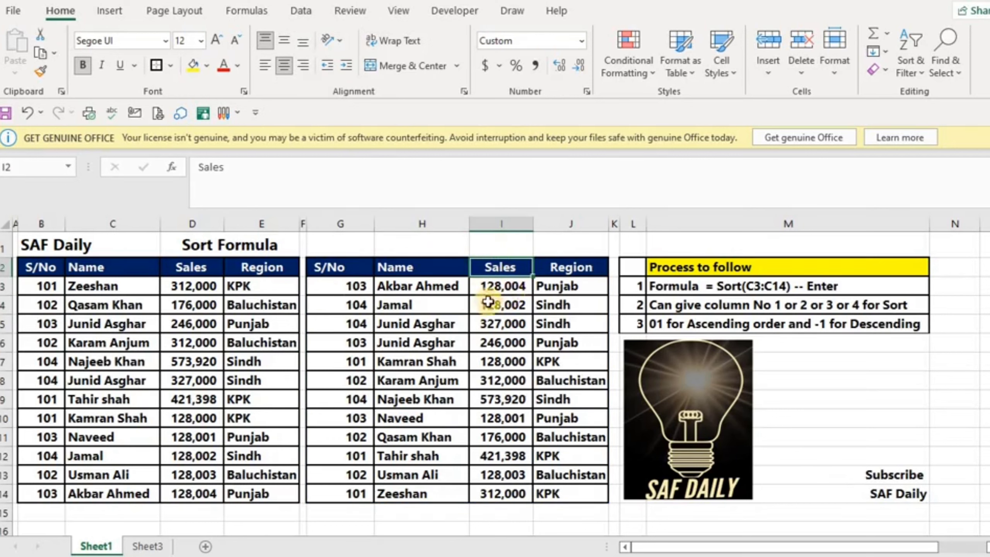
# - Change the sort index in G3's SORT formula to 3 to sort the output table by Sales
pyautogui.click(354, 287)
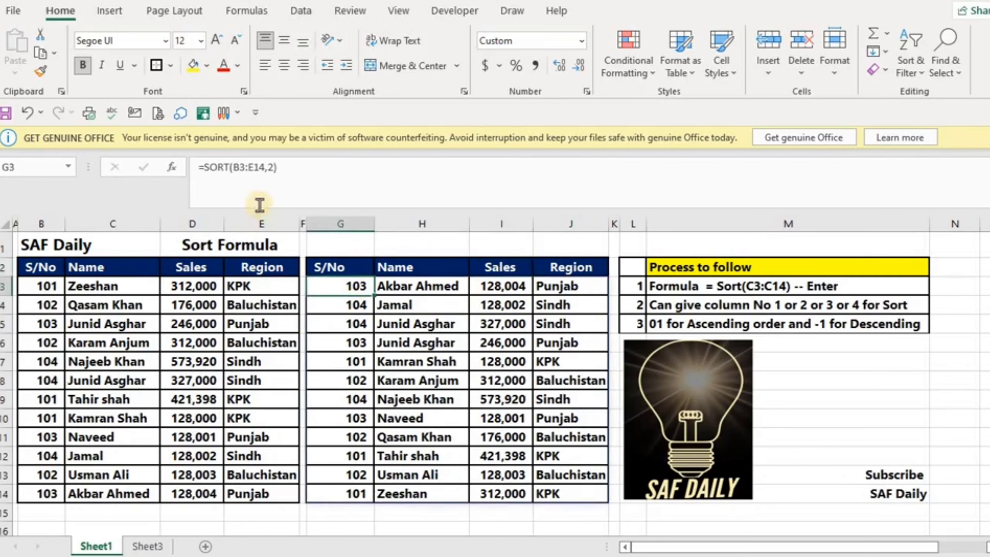
pyautogui.click(274, 168)
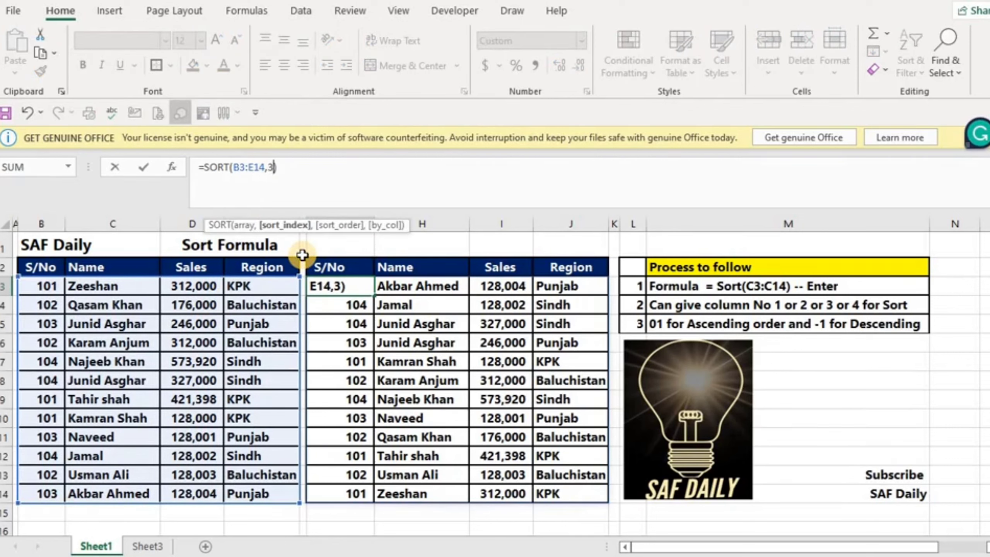
pyautogui.press('Return')
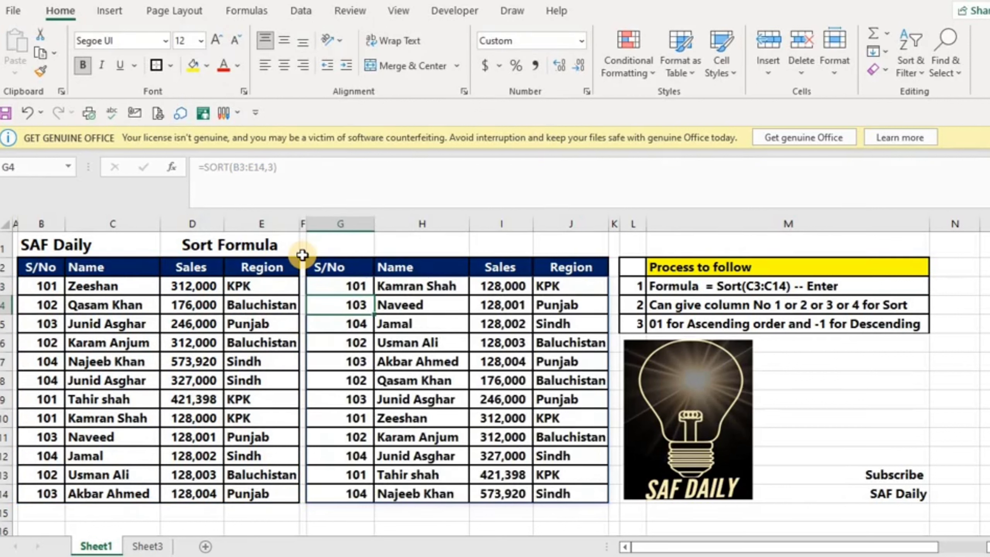
# - Examine the order of the sales figures in I3:I14 of the output table, from the first row to the last
pyautogui.click(507, 324)
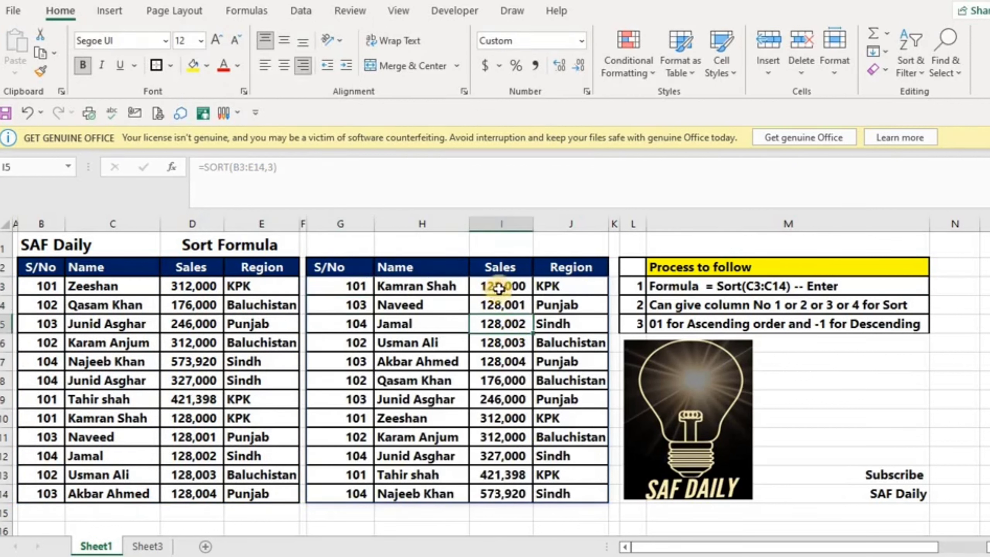
pyautogui.moveTo(499, 287); pyautogui.dragTo(497, 460)
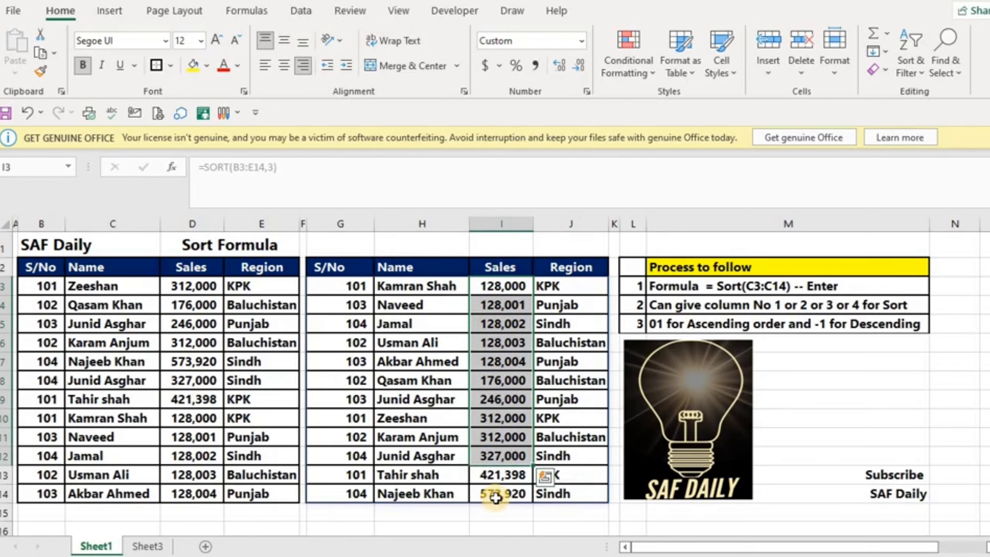
pyautogui.click(502, 494)
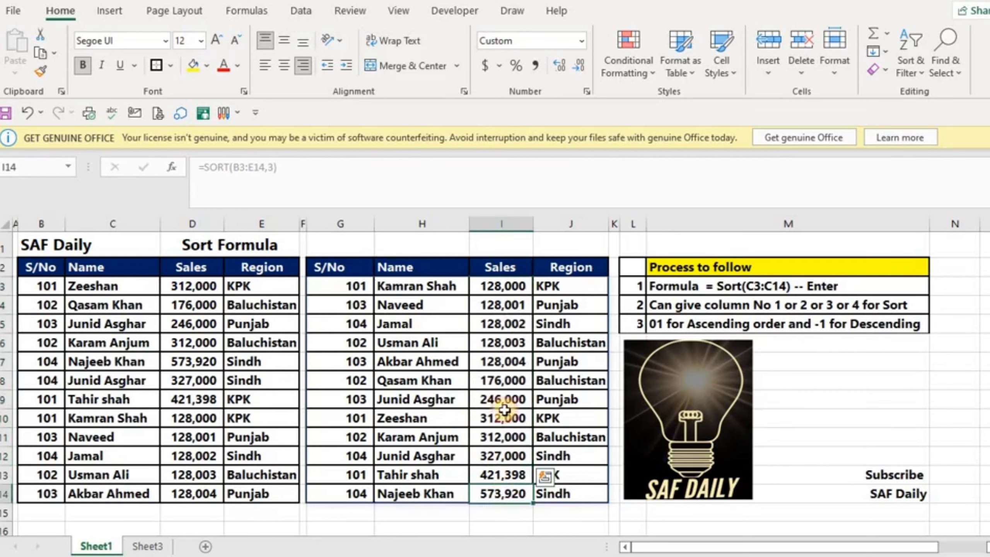
pyautogui.moveTo(521, 431); pyautogui.dragTo(515, 494)
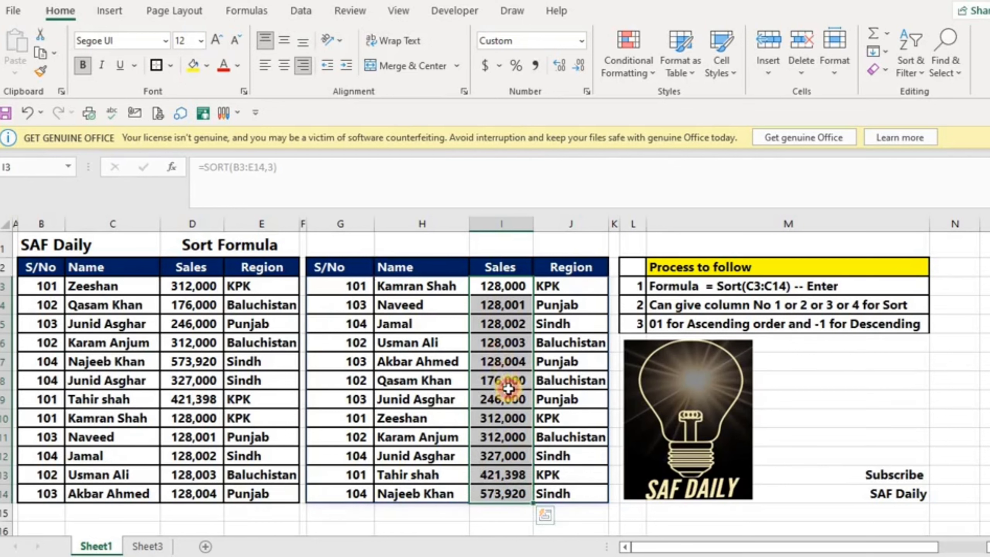
pyautogui.click(499, 366)
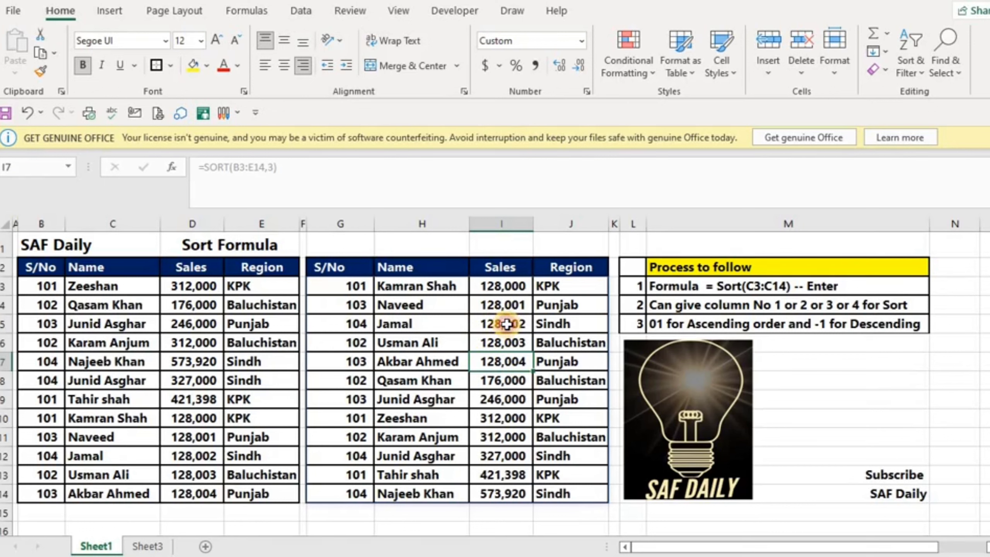
pyautogui.click(503, 287)
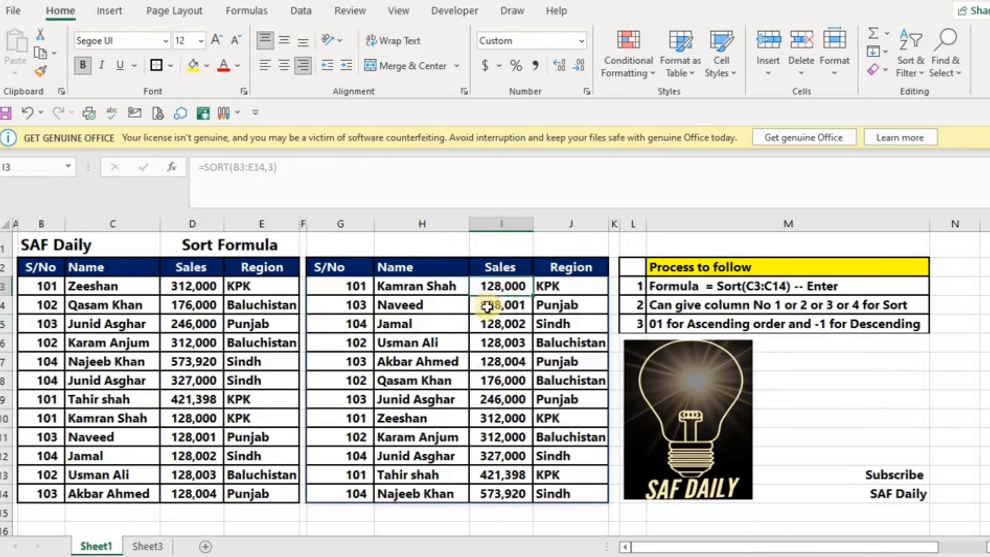
pyautogui.click(500, 494)
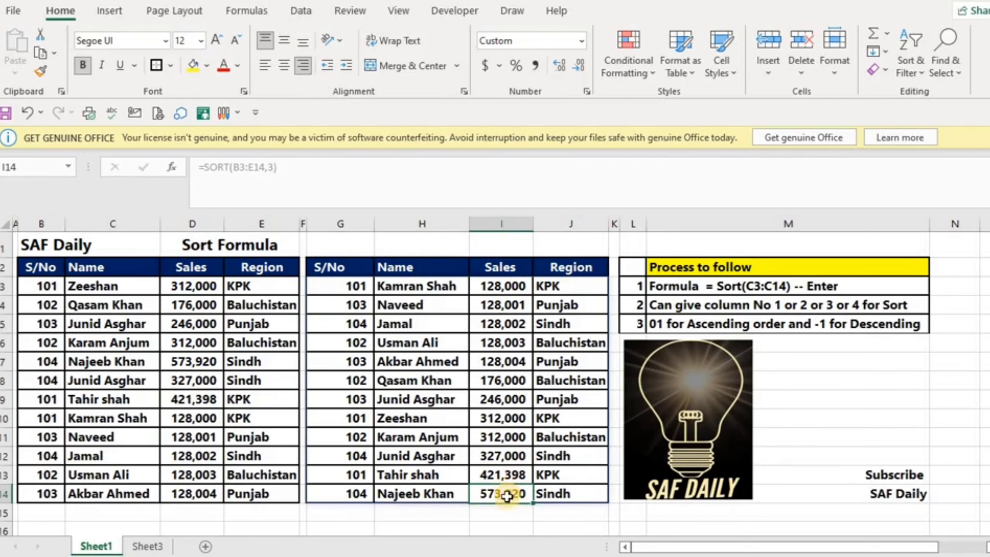
pyautogui.click(507, 311)
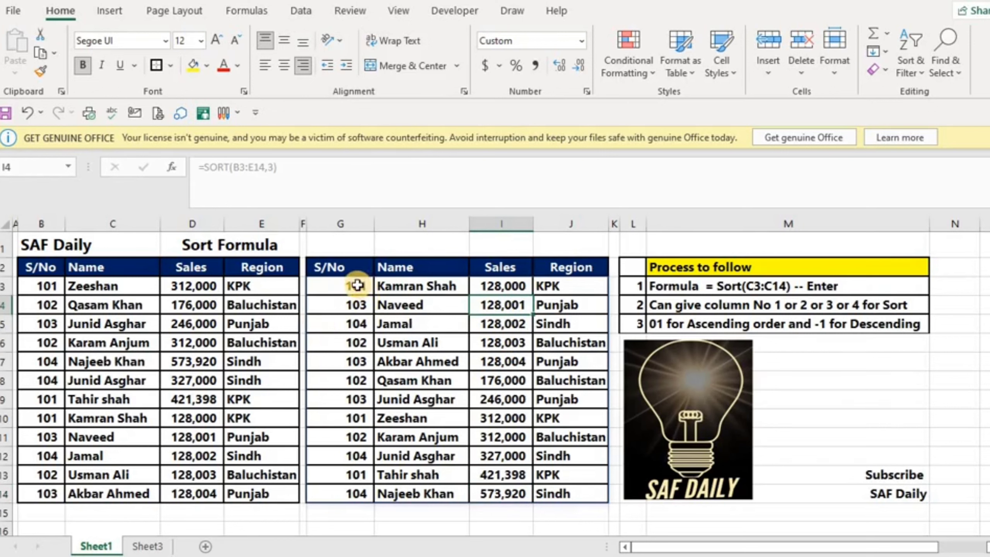
# - Add the sort order -1 to G3's formula, making it =SORT(B3:E14,3,-1), and check the descending order of the Sales column
pyautogui.click(358, 286)
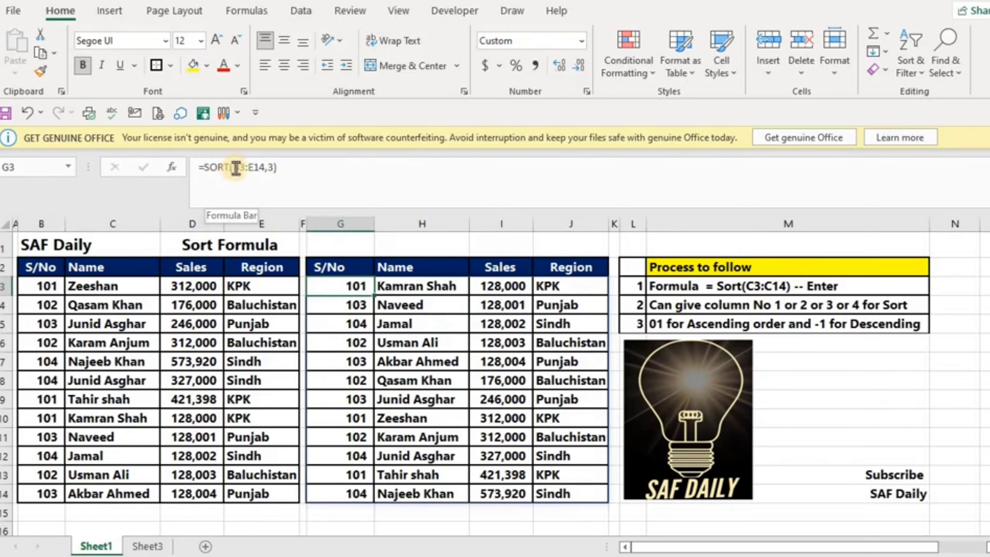
pyautogui.click(275, 167)
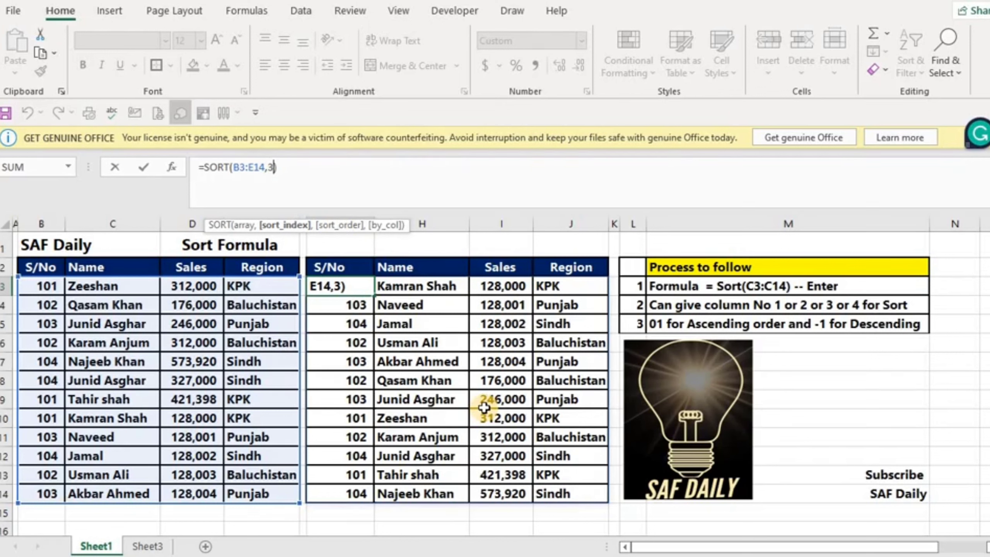
pyautogui.write(',')
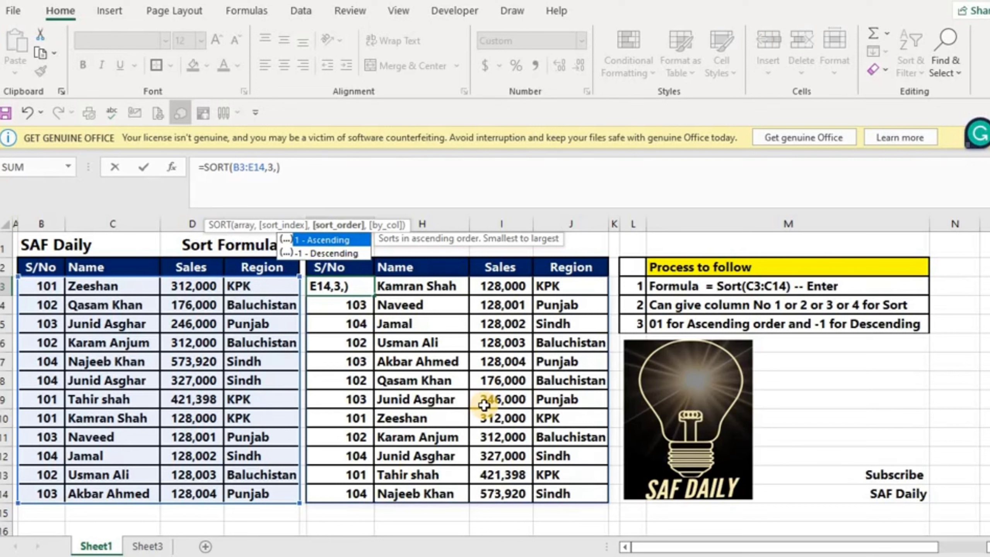
pyautogui.write('-1')
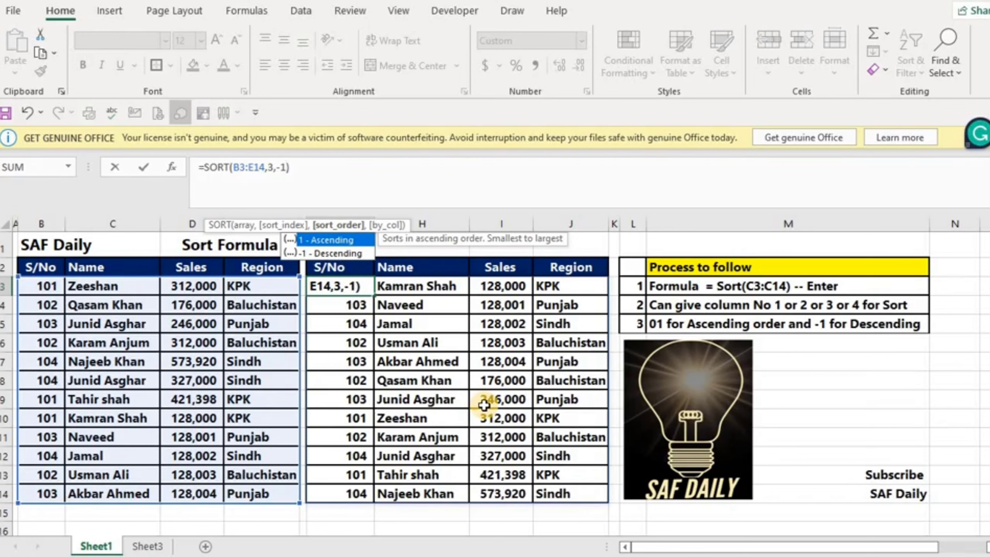
pyautogui.press('Return')
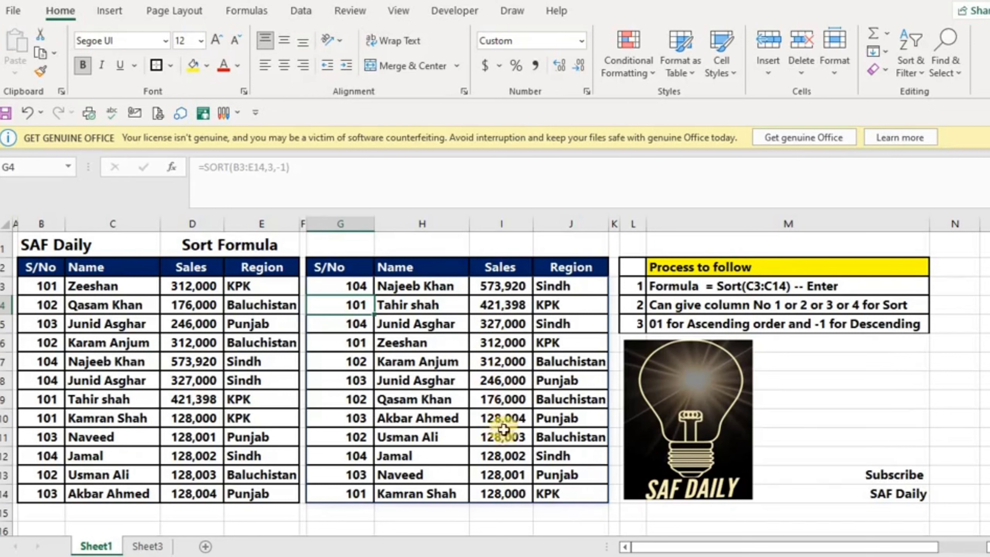
pyautogui.click(494, 500)
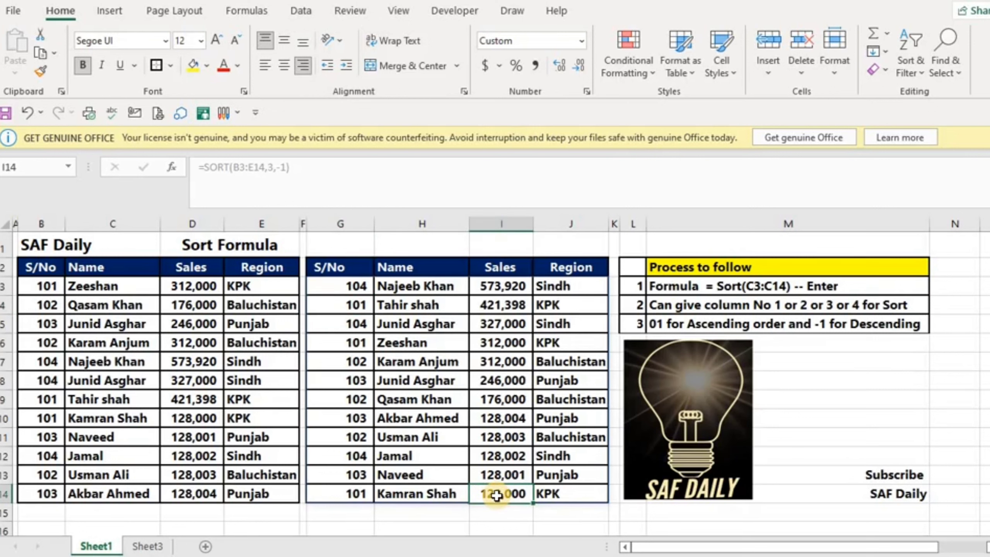
pyautogui.click(510, 364)
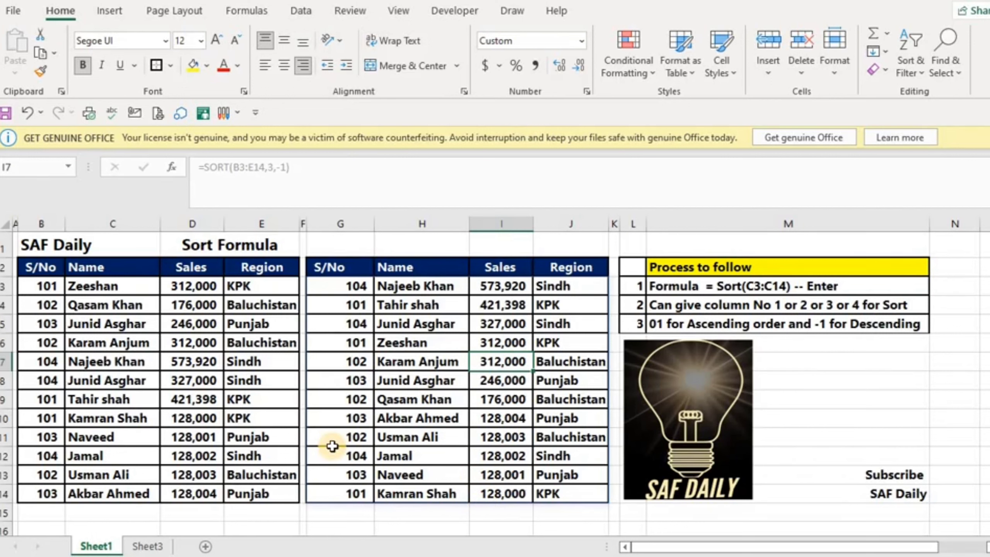
# - Add a new blank worksheet to the workbook directly after Sheet1
pyautogui.click(128, 546)
pyautogui.click(93, 546)
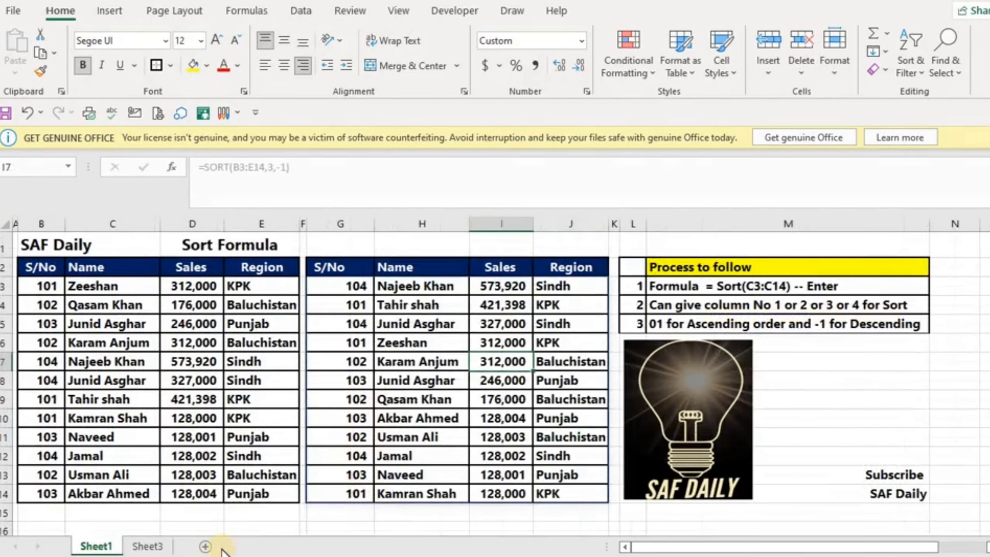
pyautogui.click(203, 547)
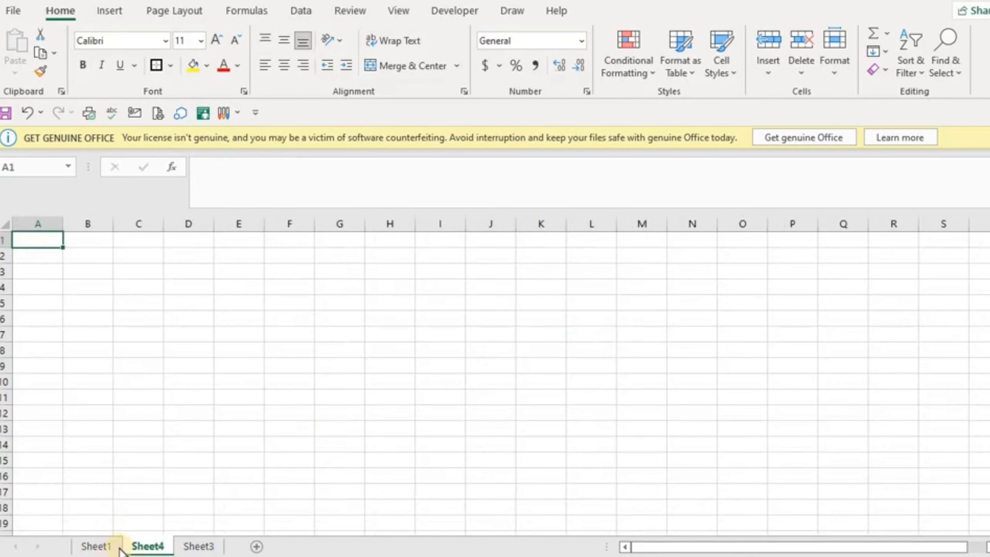
# - Copy the names in C3:C14 of Sheet1 and paste them transposed across row 3 of Sheet4, starting at C3
pyautogui.click(94, 546)
pyautogui.moveTo(97, 289); pyautogui.dragTo(118, 497)
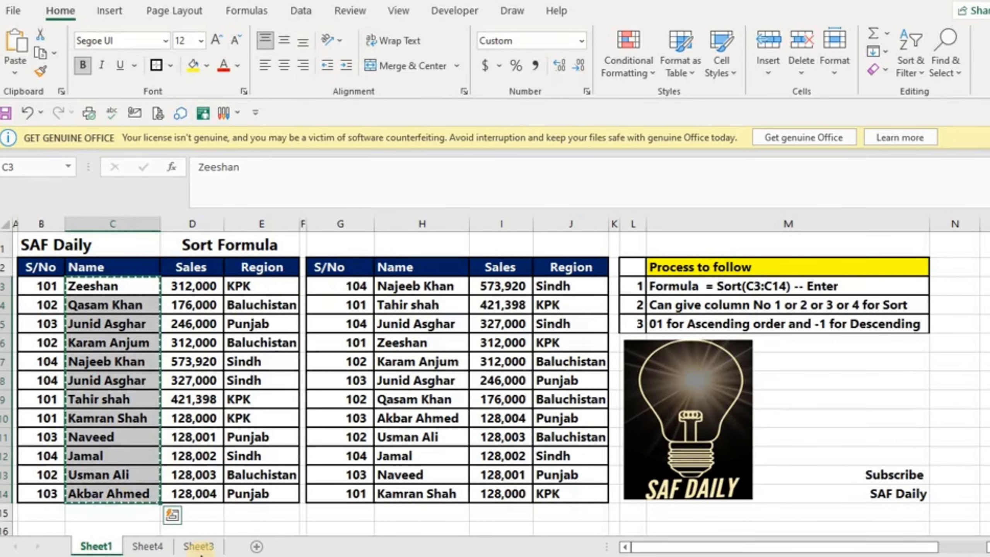
pyautogui.click(198, 546)
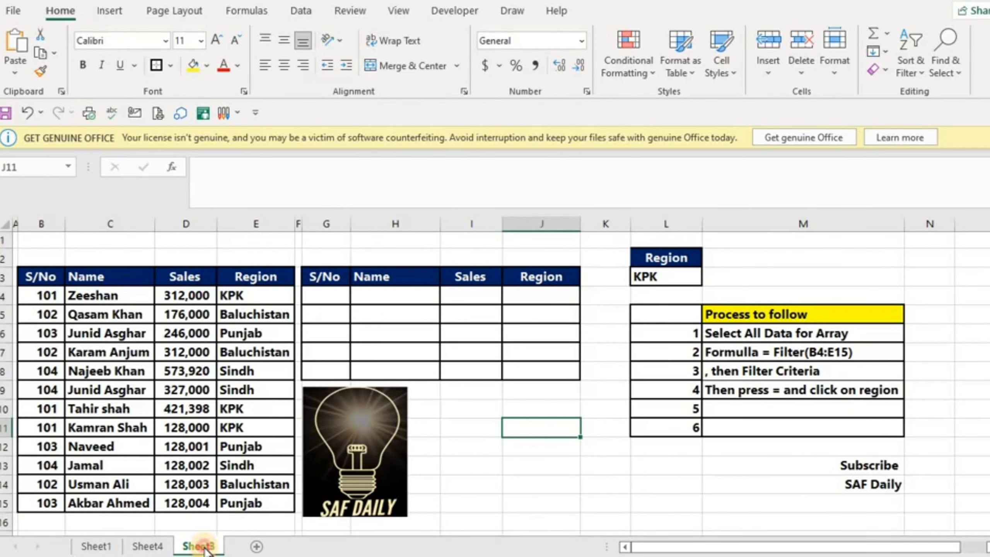
pyautogui.click(148, 546)
pyautogui.click(190, 289)
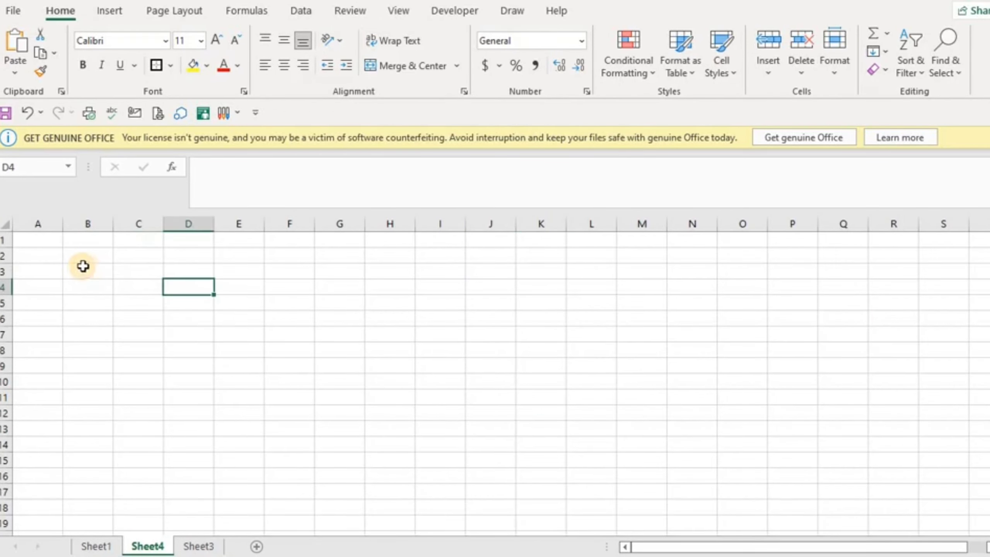
pyautogui.click(137, 277)
pyautogui.rightClick(137, 275)
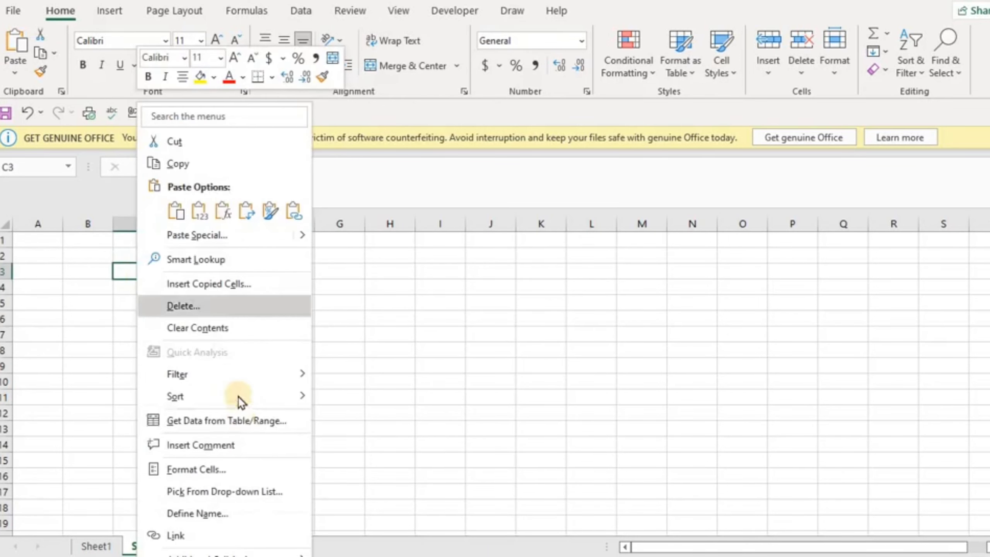
pyautogui.click(246, 211)
# - Add borders to the transposed names in C3:N3 of Sheet4
pyautogui.click(376, 434)
pyautogui.moveTo(128, 269); pyautogui.dragTo(698, 272)
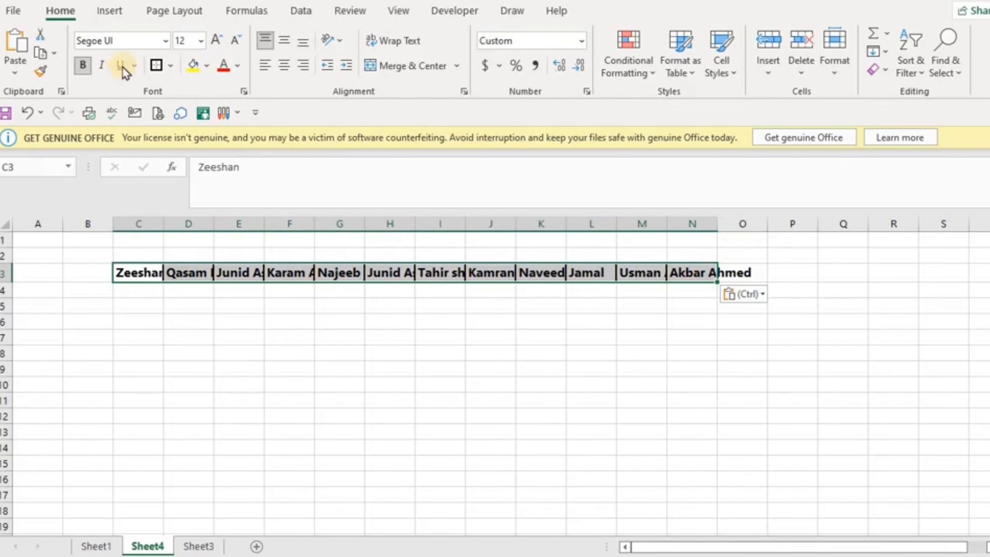
pyautogui.click(156, 65)
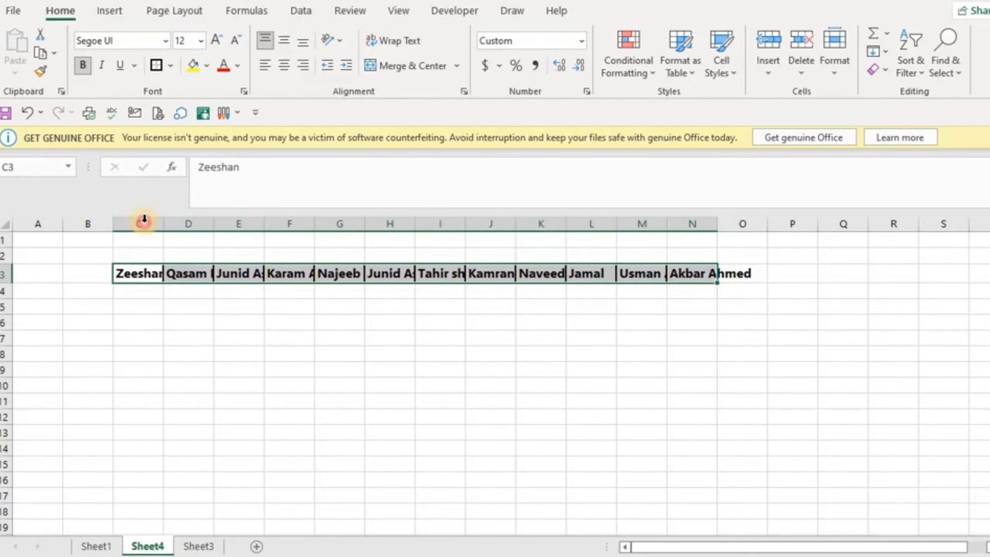
# - Autofit the columns holding the names to their contents and narrow the empty column B to a thin strip
pyautogui.moveTo(144, 220); pyautogui.dragTo(724, 236)
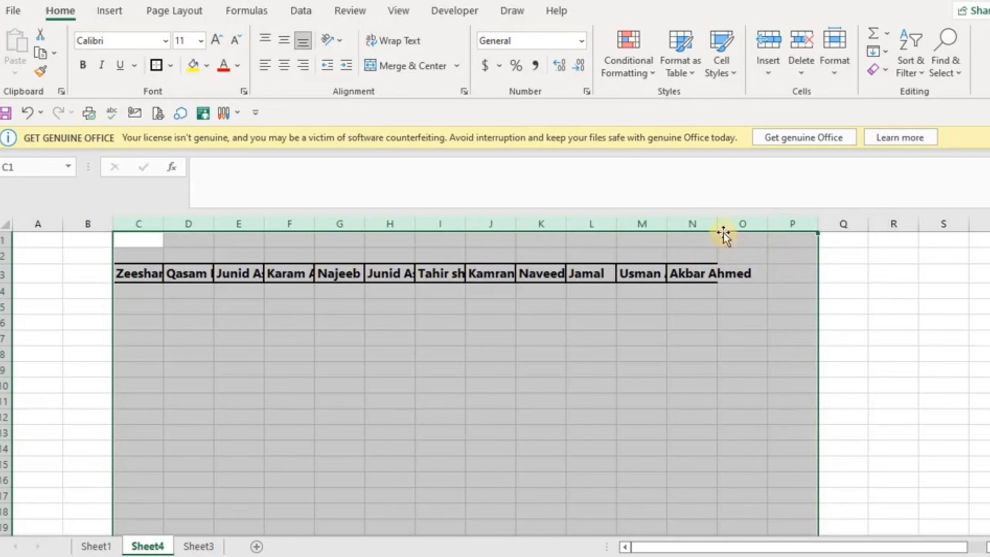
pyautogui.doubleClick(716, 220)
pyautogui.click(640, 384)
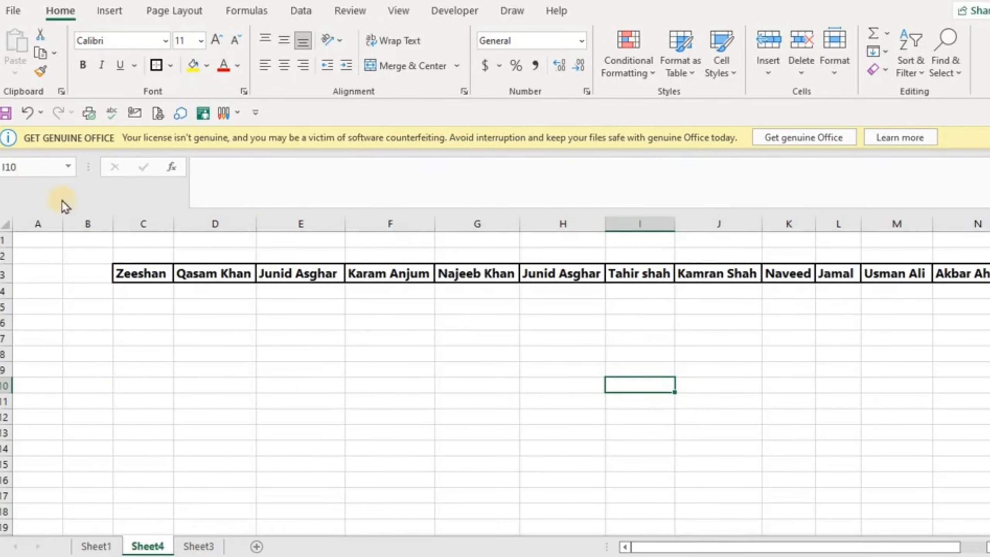
pyautogui.moveTo(113, 219); pyautogui.dragTo(68, 230)
pyautogui.click(170, 369)
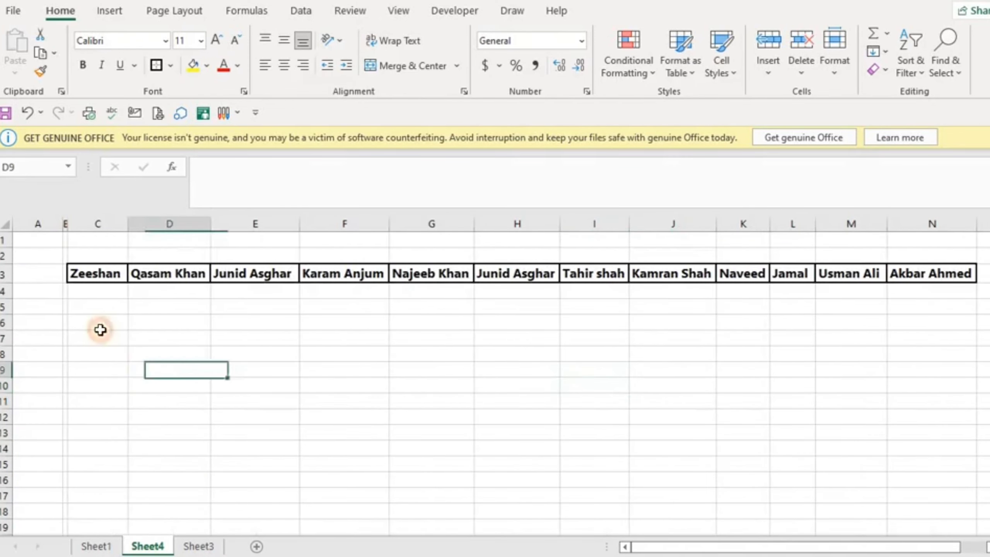
# - Sort the row of names horizontally by entering =SORT(C3:N3,,,1) in C6, leaving sort index and sort order empty
pyautogui.click(96, 320)
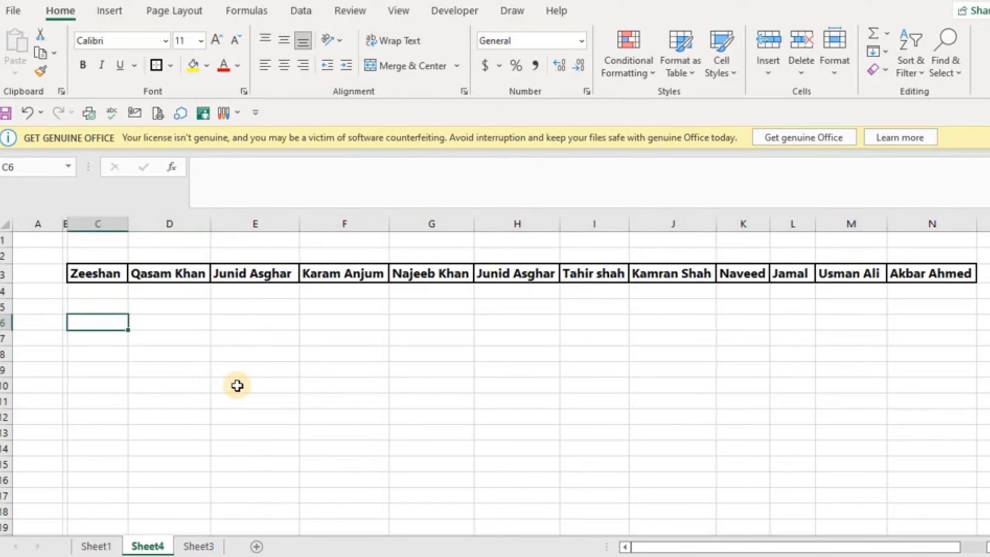
pyautogui.write('=sor')
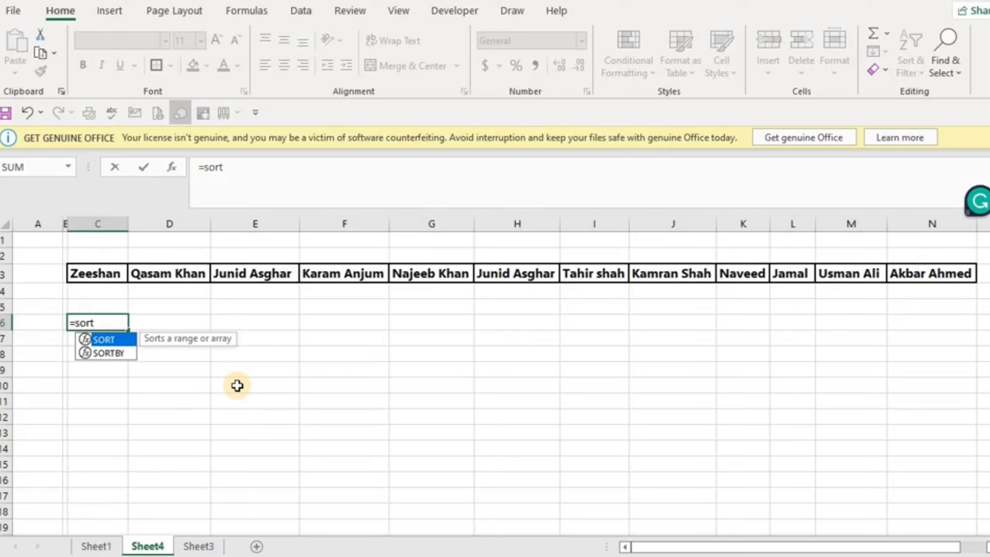
pyautogui.write('t')
pyautogui.press('Tab')
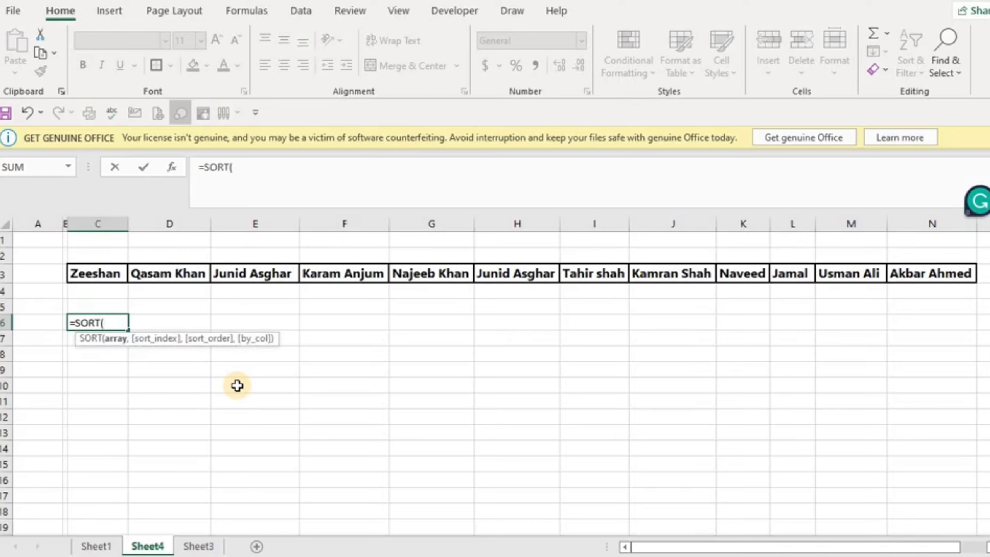
pyautogui.moveTo(77, 272); pyautogui.dragTo(924, 270)
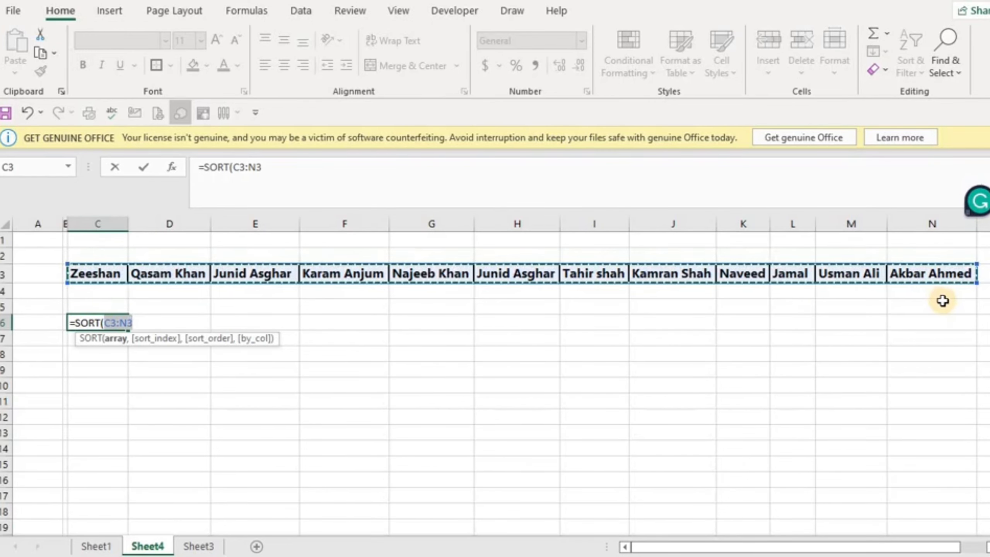
pyautogui.write(')')
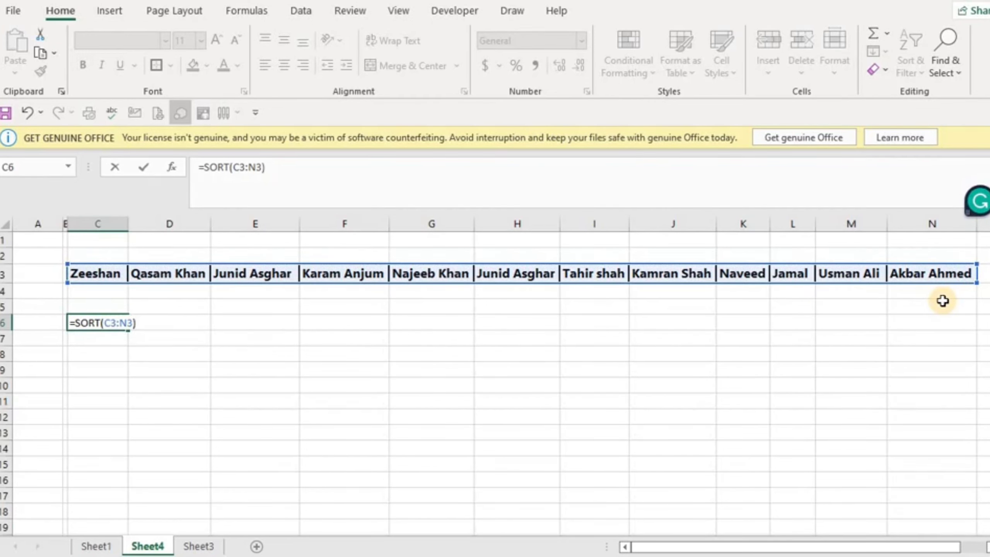
pyautogui.press('BackSpace')
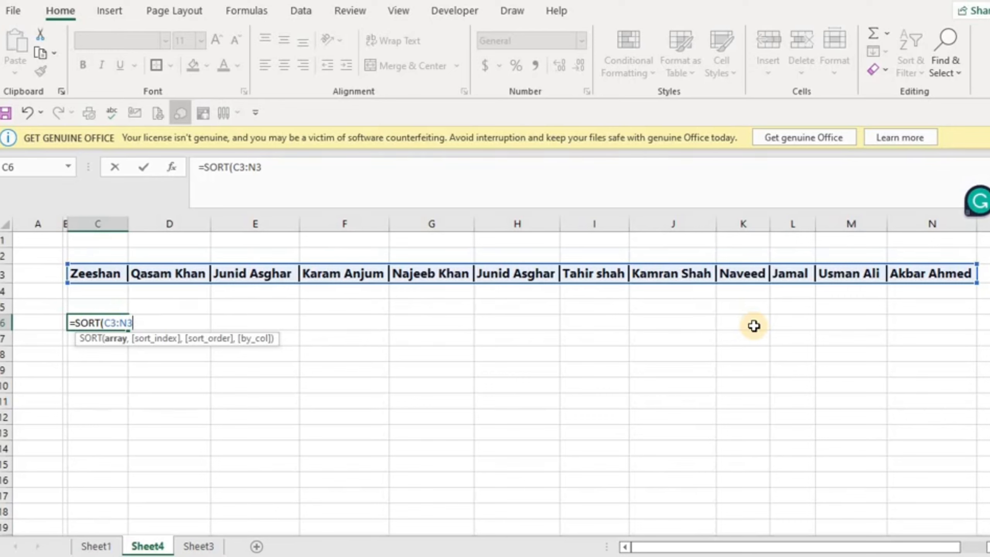
pyautogui.write(',,,')
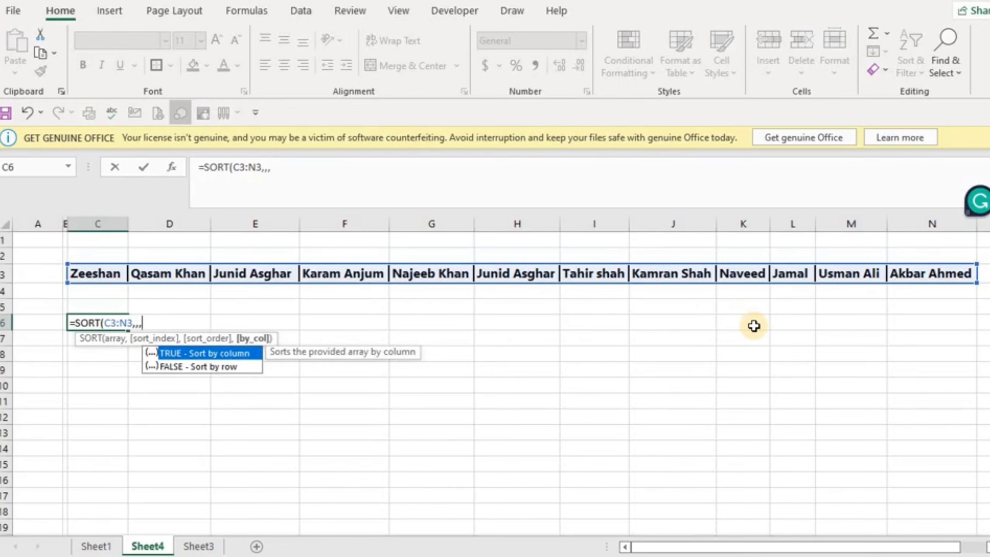
pyautogui.write('1)')
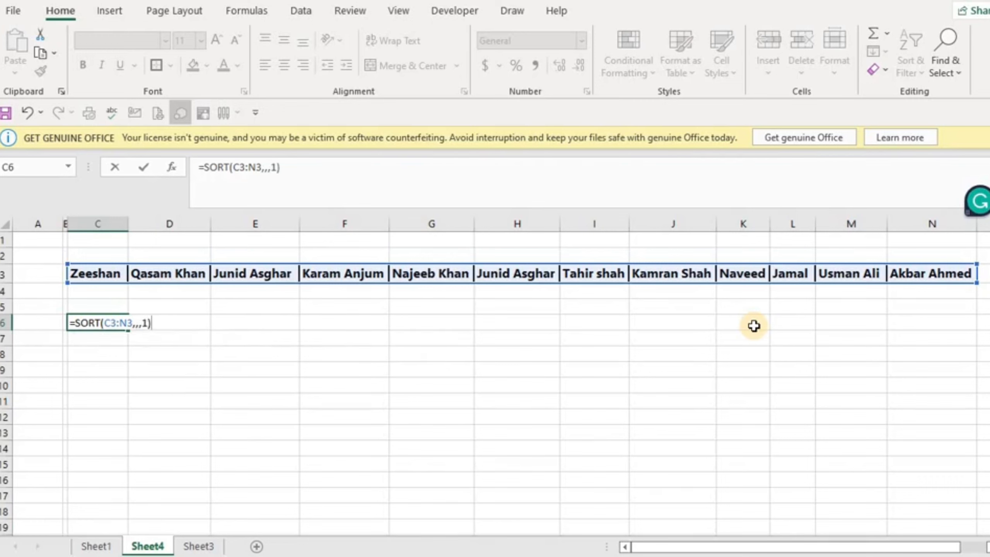
pyautogui.press('Return')
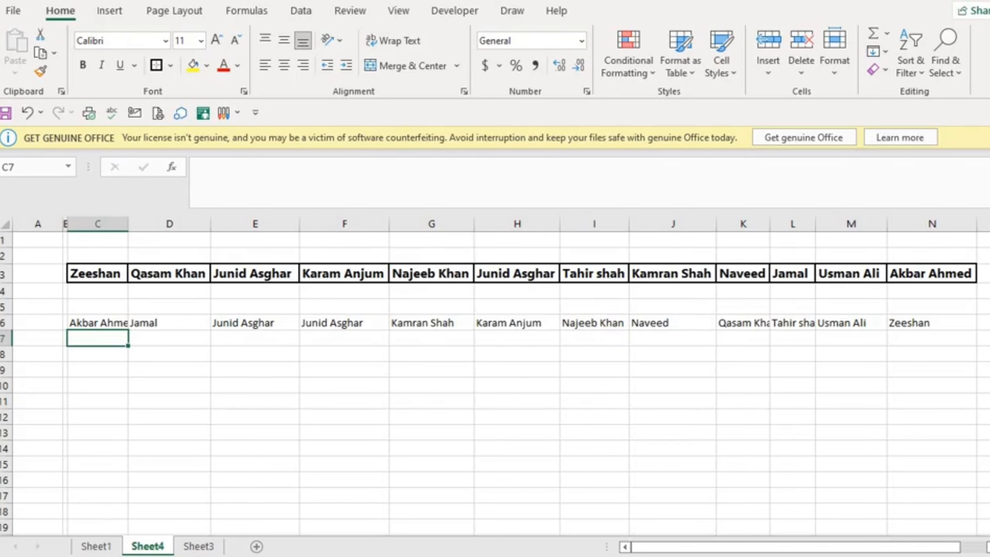
# - Begin a FILTER formula in G4 of Sheet3 with the data range B4:E15 as its array
pyautogui.click(197, 546)
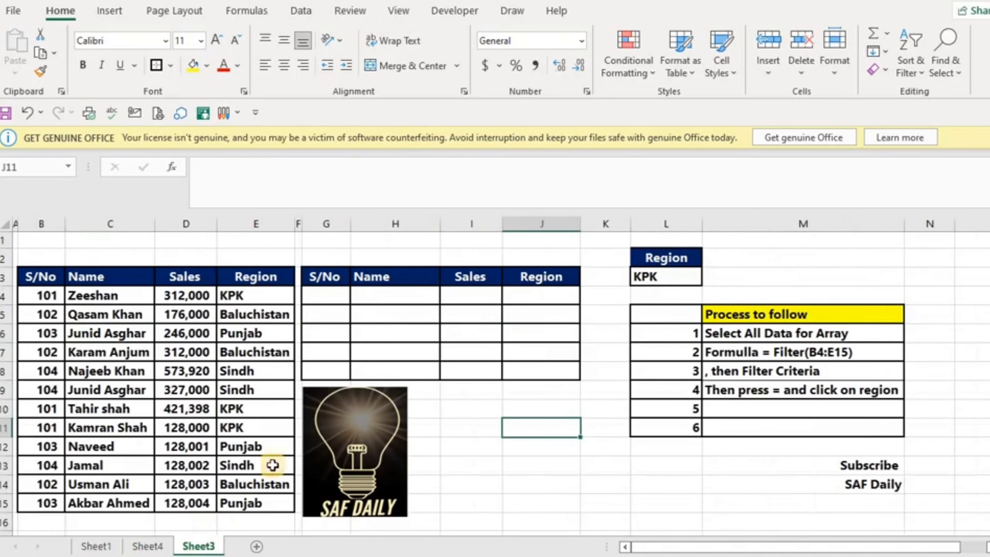
pyautogui.click(513, 471)
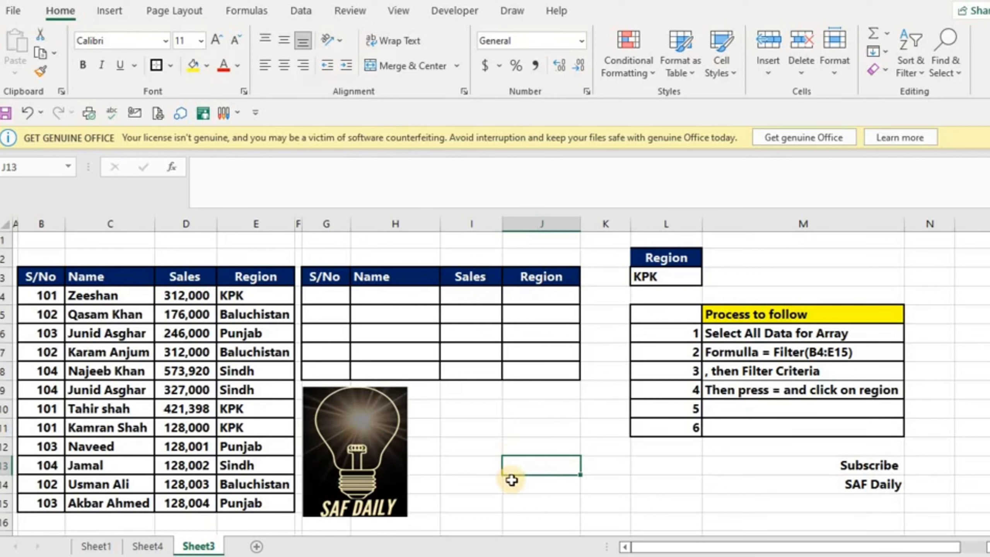
pyautogui.click(336, 298)
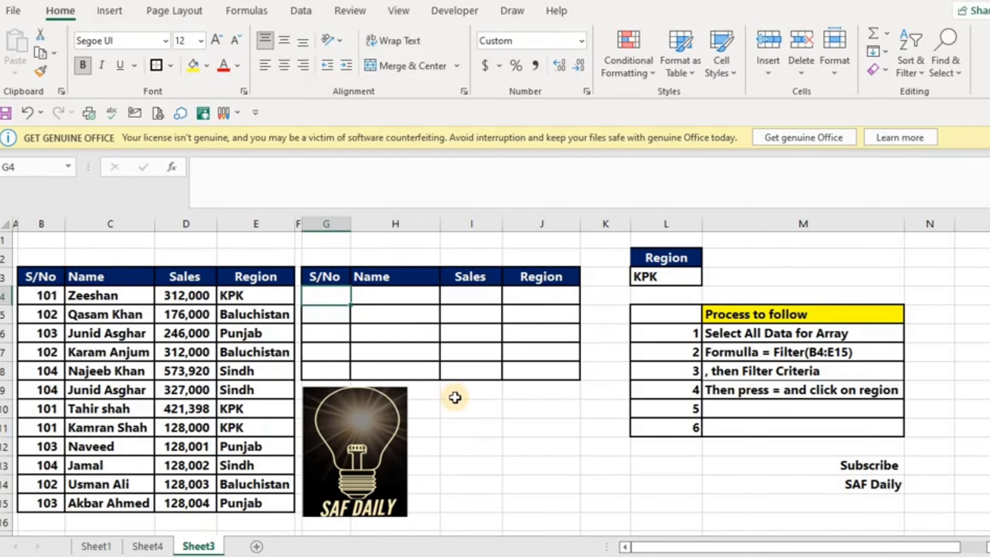
pyautogui.write('=')
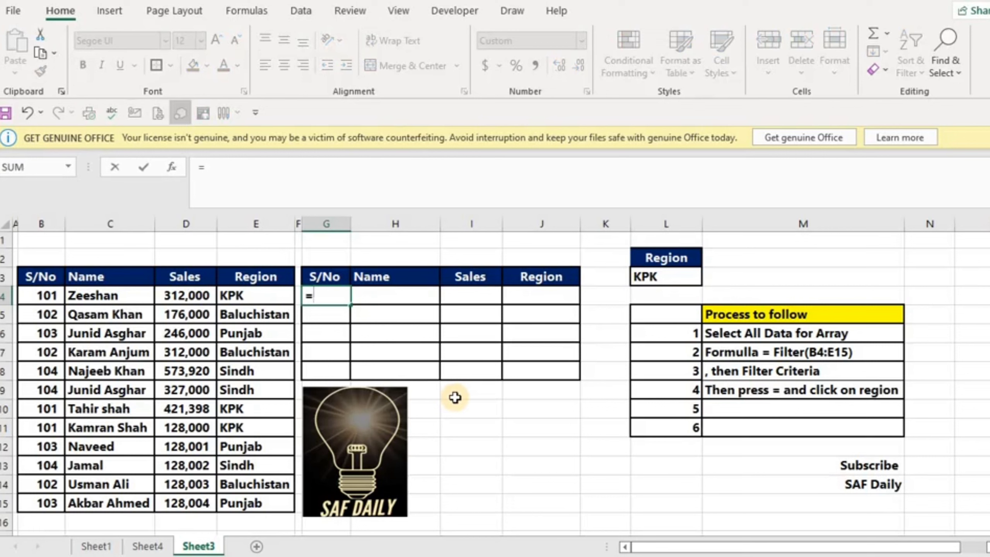
pyautogui.write('fil')
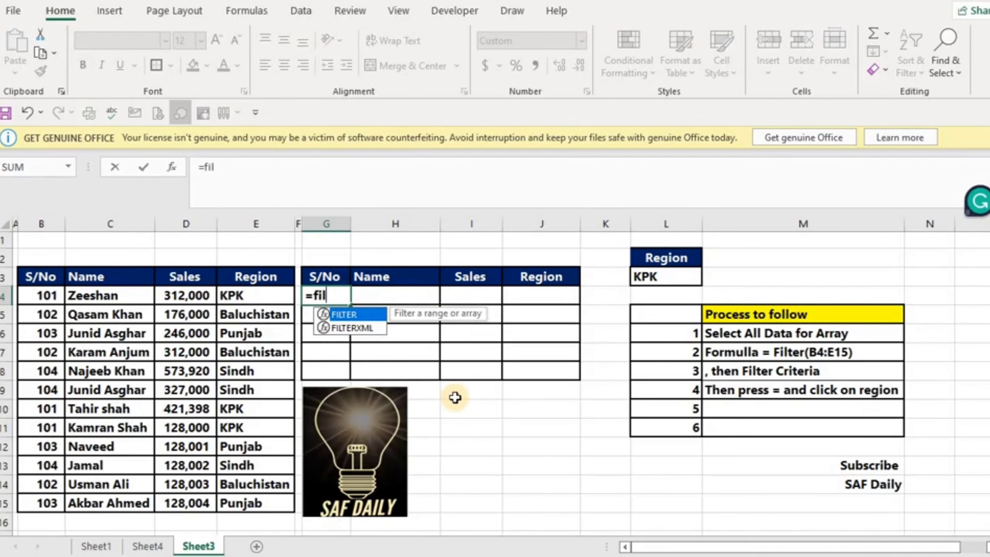
pyautogui.write('ter')
pyautogui.press('Tab')
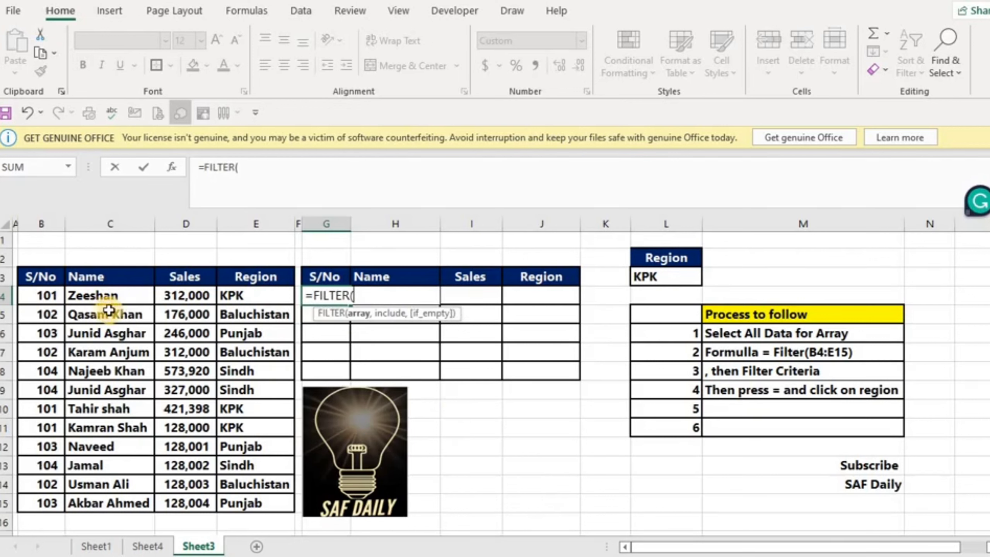
pyautogui.moveTo(54, 298); pyautogui.dragTo(247, 501)
pyautogui.moveTo(249, 501); pyautogui.dragTo(258, 495)
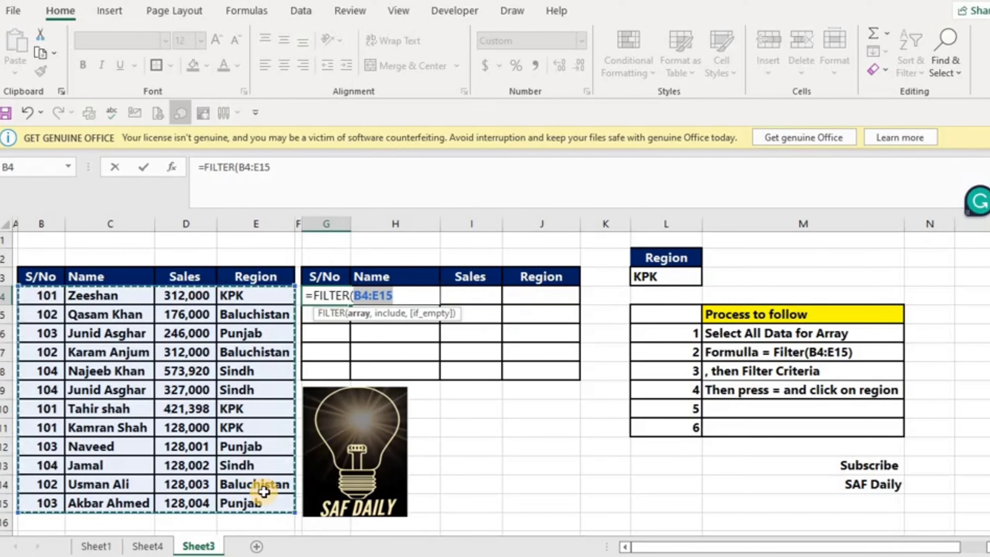
# - Complete G4's formula as =FILTER(B4:E15,E4:E15=L3) to filter by region, and check the rows in the output table
pyautogui.write(',')
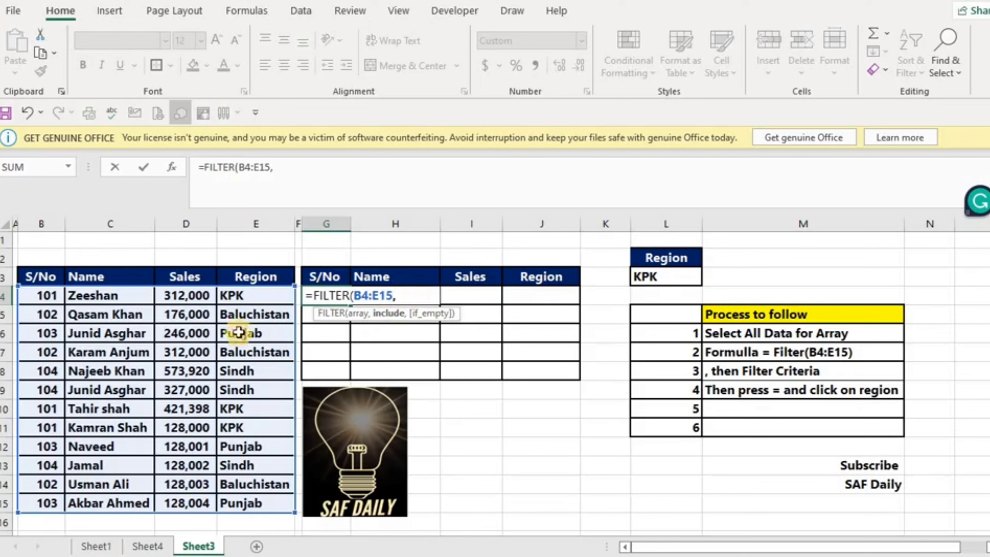
pyautogui.moveTo(251, 298); pyautogui.dragTo(245, 496)
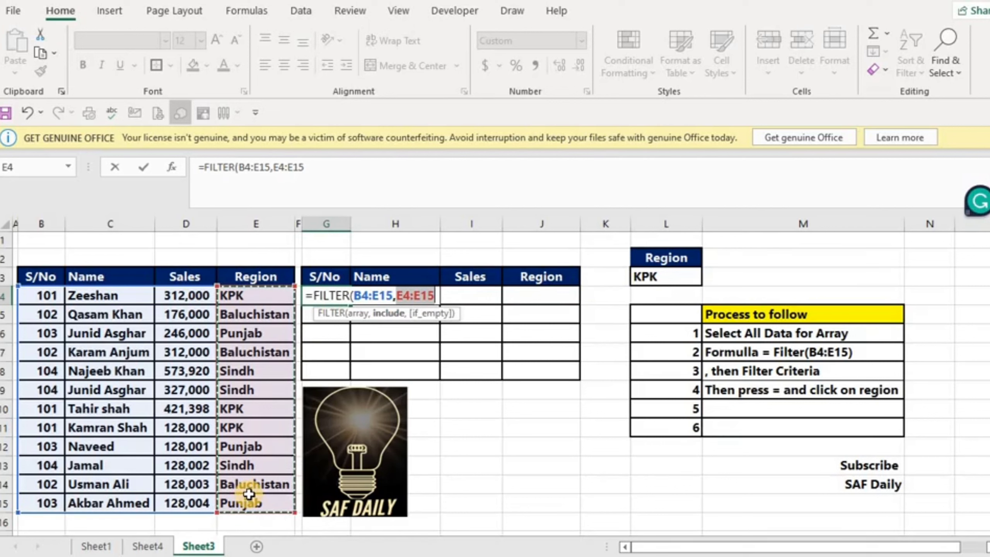
pyautogui.write('=')
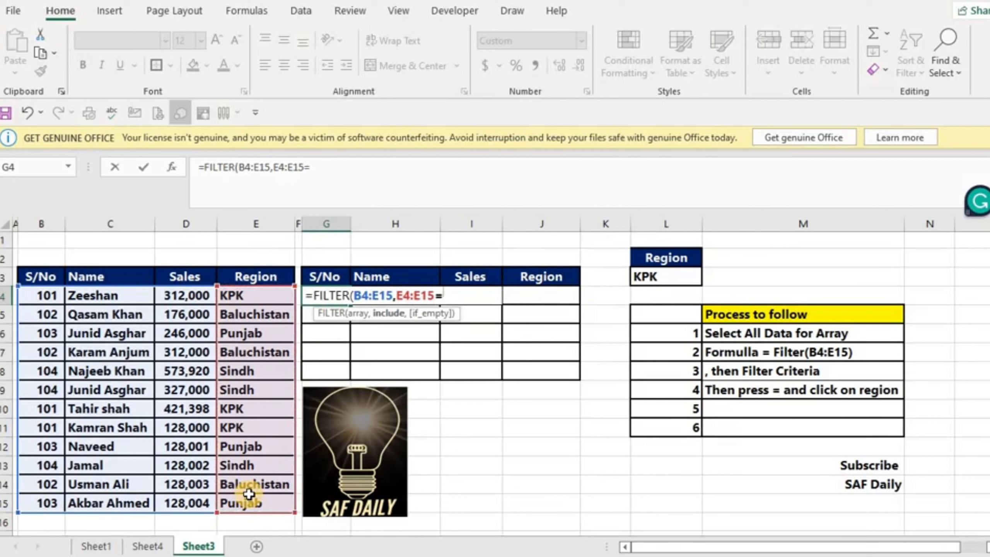
pyautogui.click(664, 277)
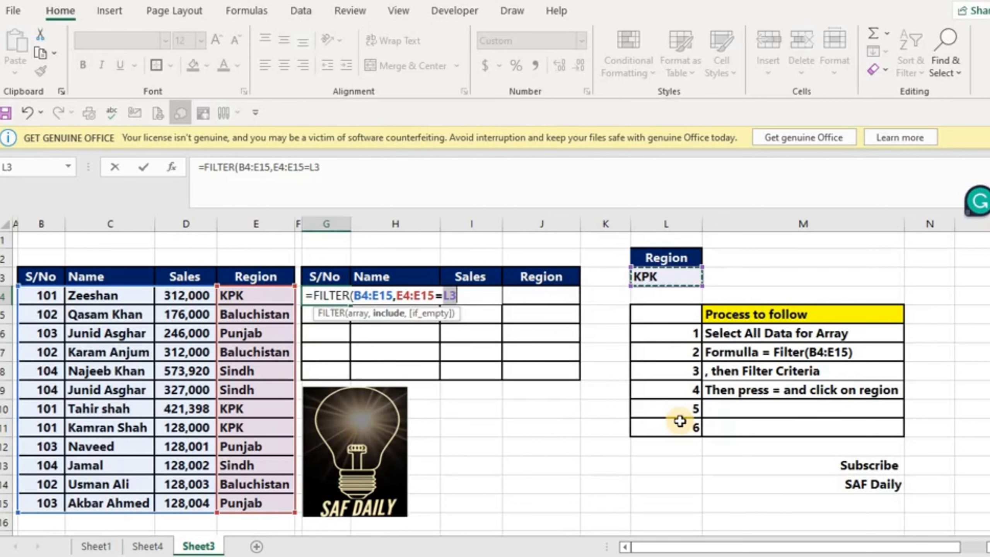
pyautogui.write(')')
pyautogui.press('Return')
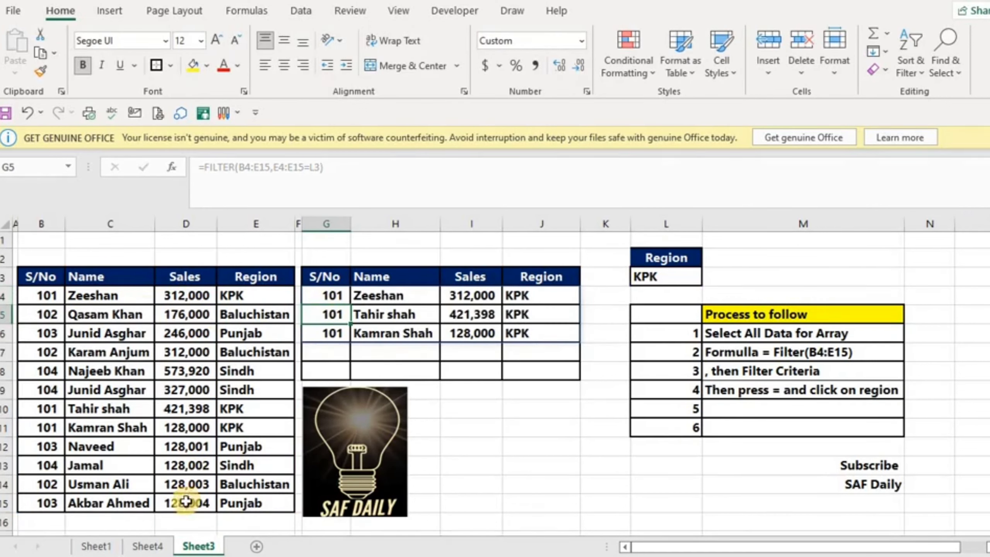
pyautogui.click(641, 275)
pyautogui.click(514, 333)
pyautogui.click(460, 319)
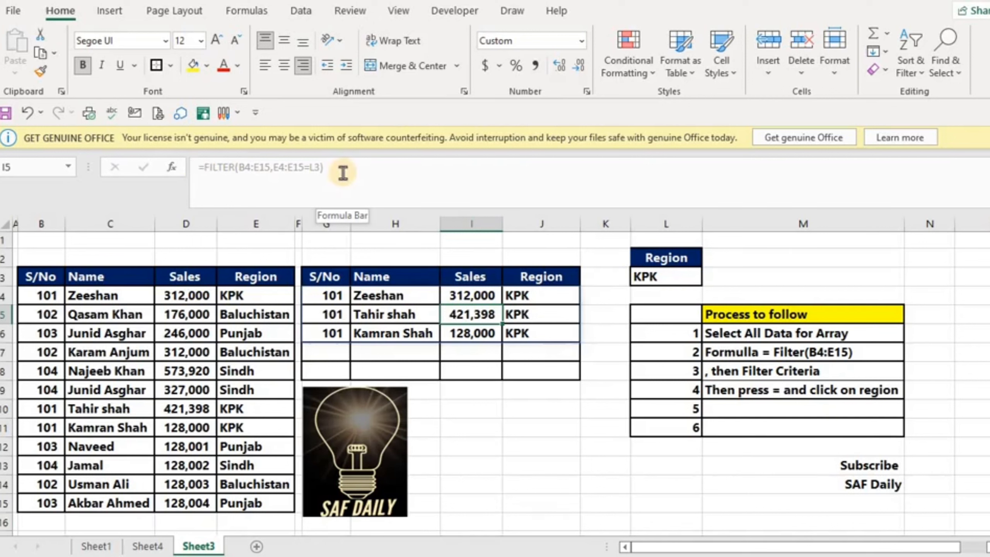
# - Change the filter region in L3 to sindh
pyautogui.click(641, 275)
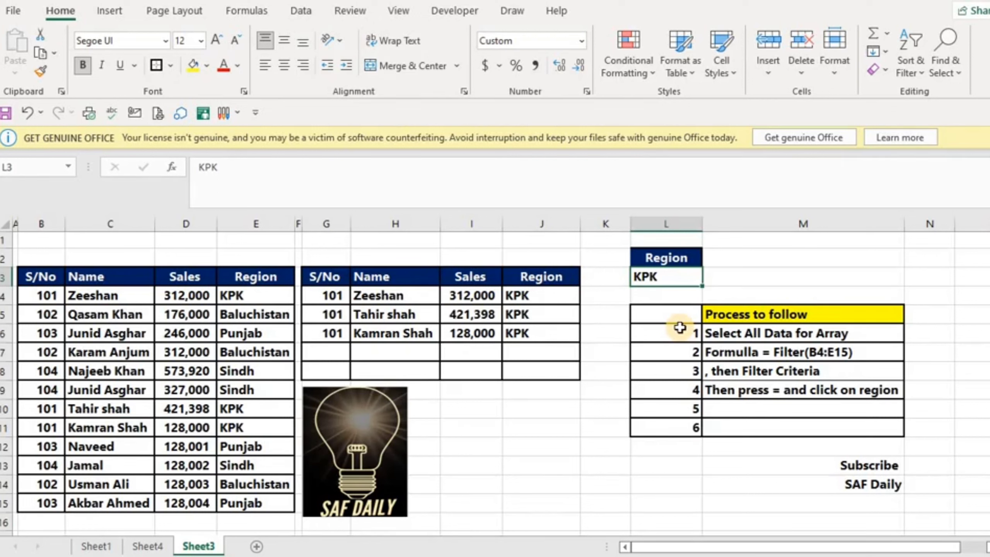
pyautogui.write('sind')
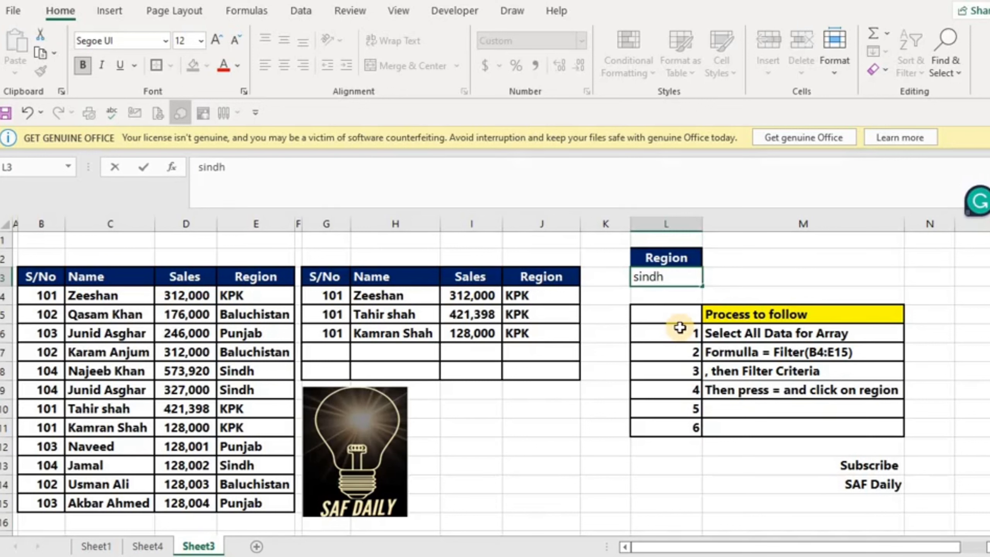
pyautogui.write('h')
pyautogui.press('Return')
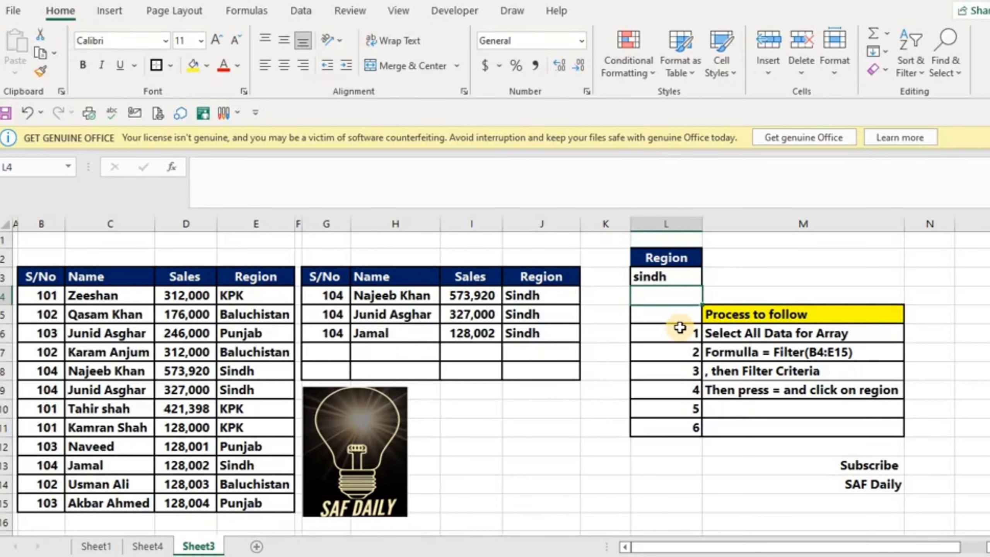
pyautogui.click(678, 279)
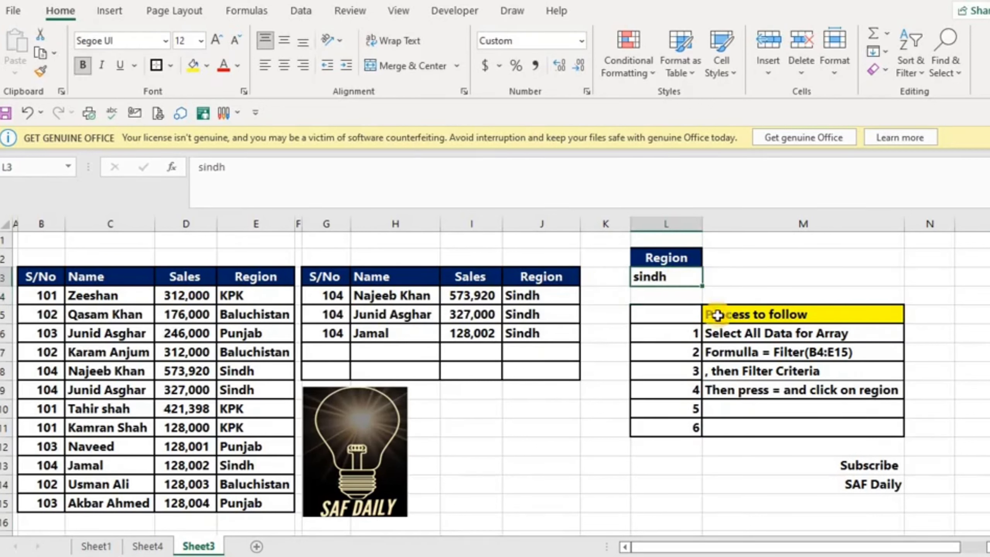
# - Change the filter region in L3 to punjab and check the rows in the output table
pyautogui.write('punjab')
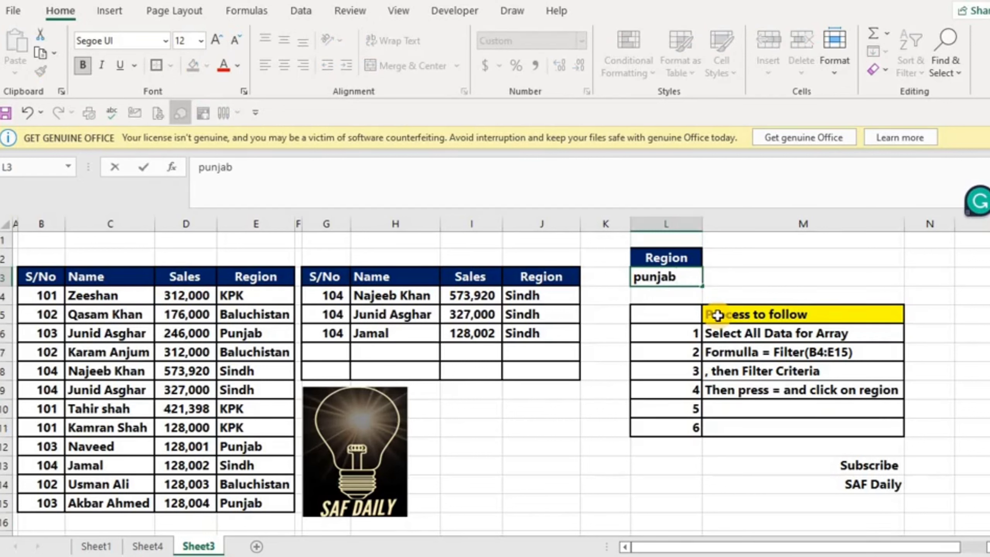
pyautogui.press('Return')
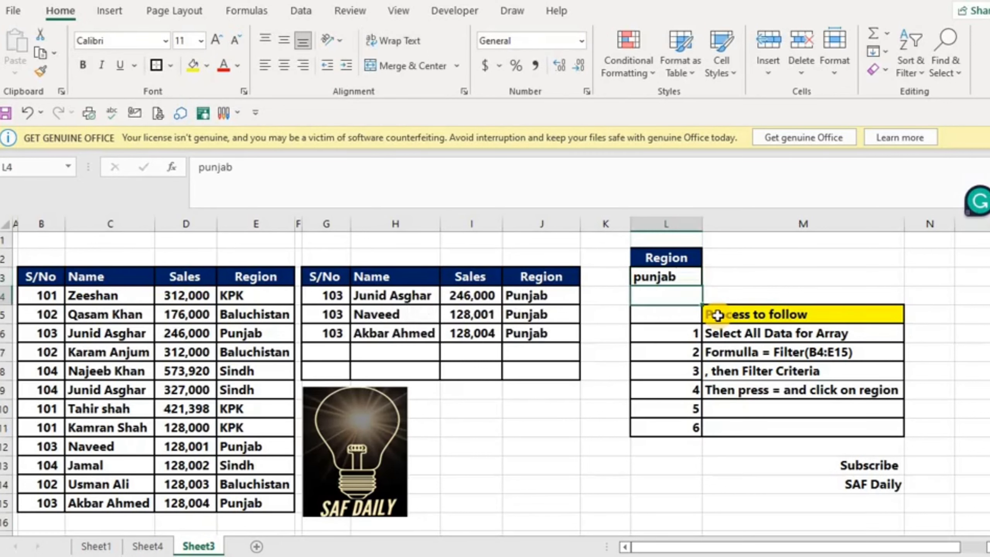
pyautogui.click(507, 331)
pyautogui.click(370, 330)
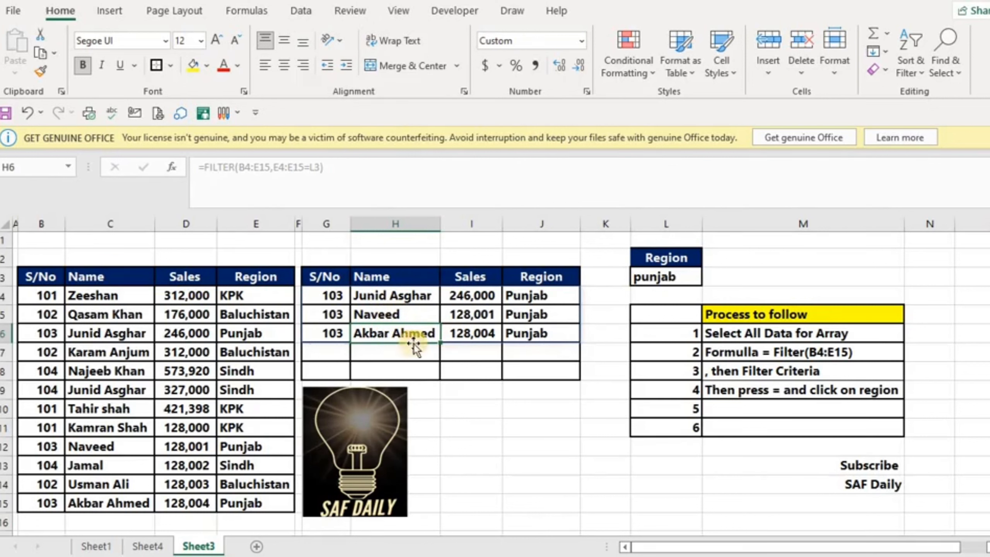
# - Wrap G4's FILTER formula in SORT as =SORT(FILTER(B4:E15,E4:E15=L3),3,-1) to order the filtered rows by sales descending
pyautogui.click(328, 296)
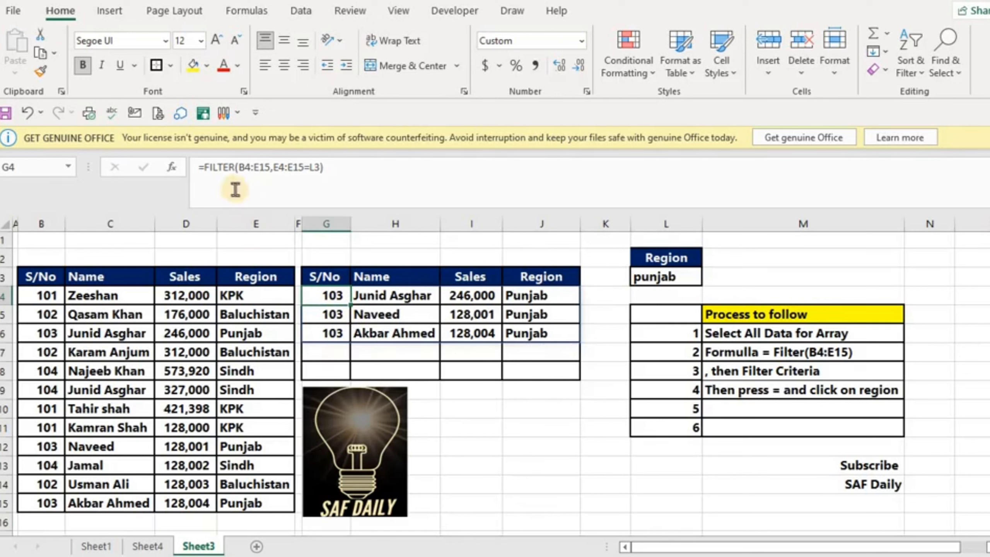
pyautogui.click(205, 188)
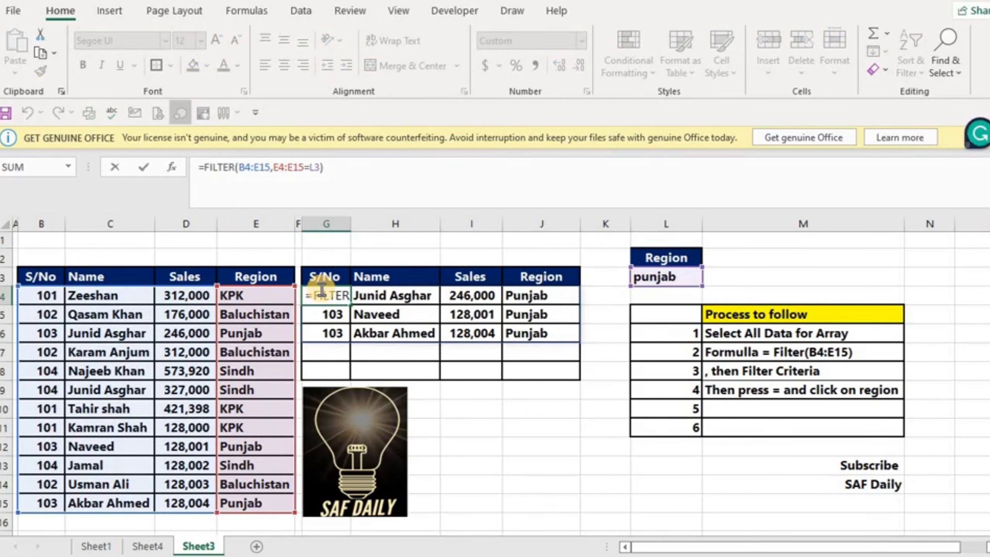
pyautogui.write('sort')
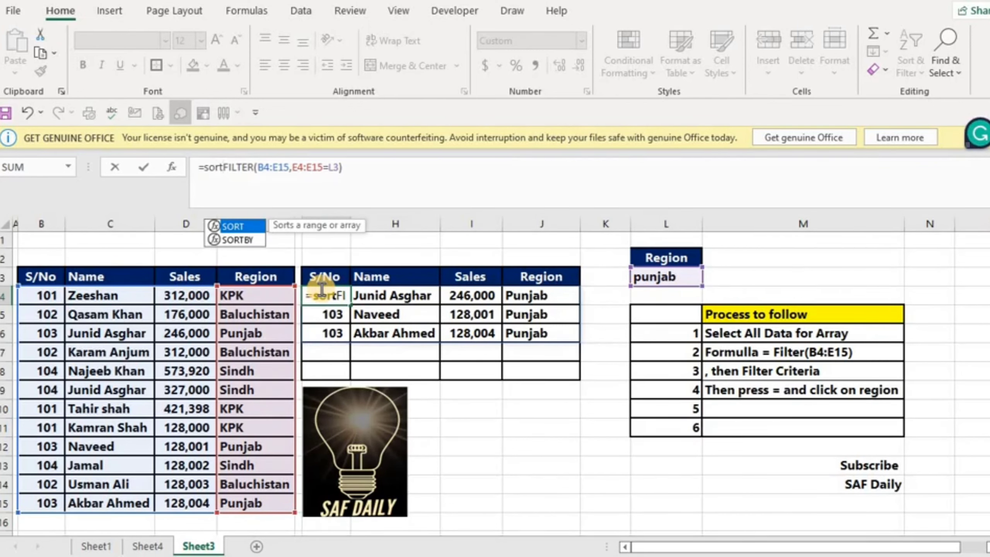
pyautogui.press('Tab')
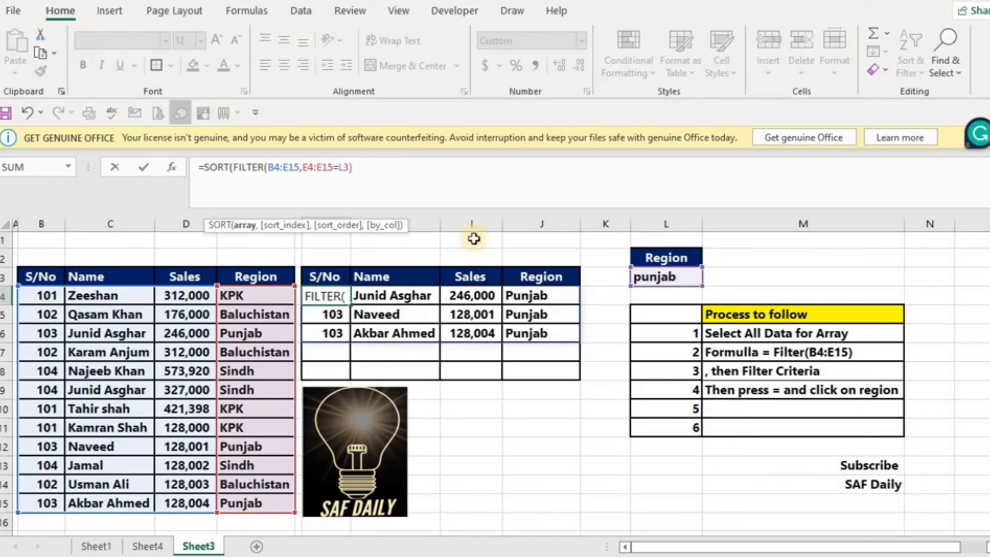
pyautogui.click(360, 168)
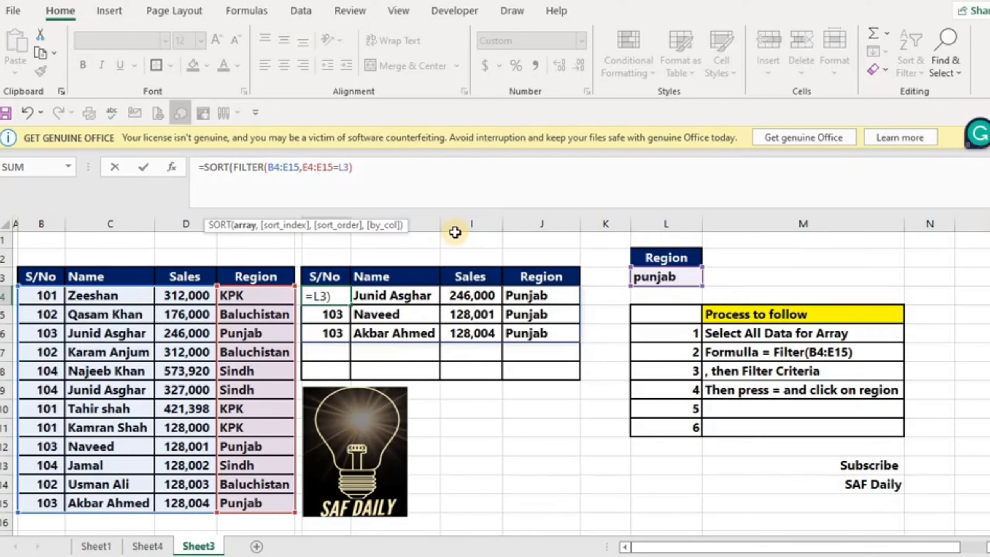
pyautogui.write(',3')
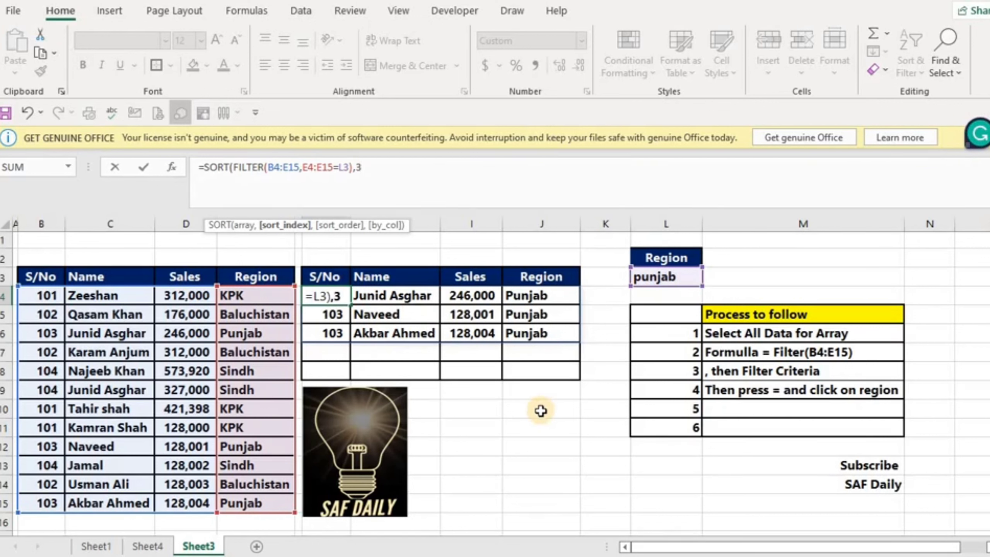
pyautogui.write(',')
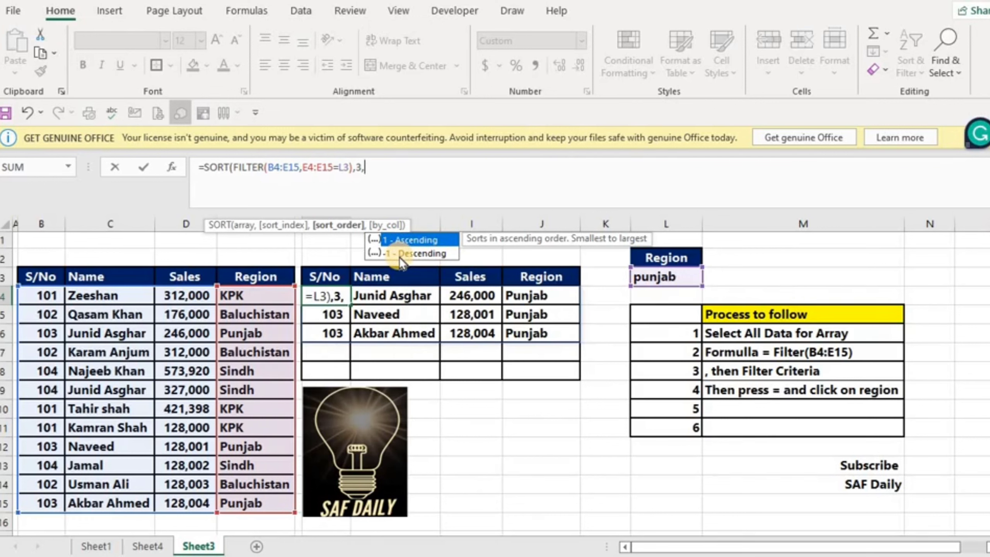
pyautogui.write('-1')
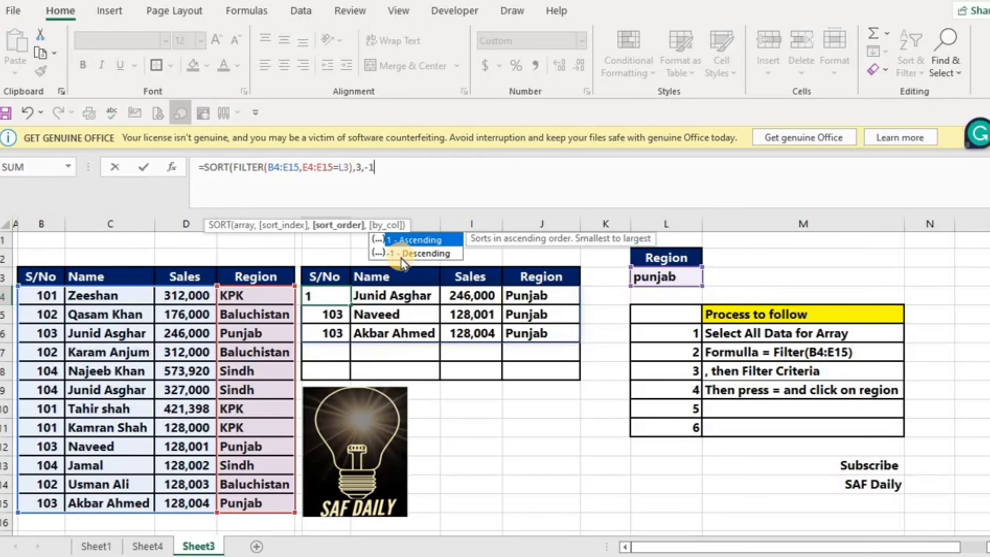
pyautogui.write(')')
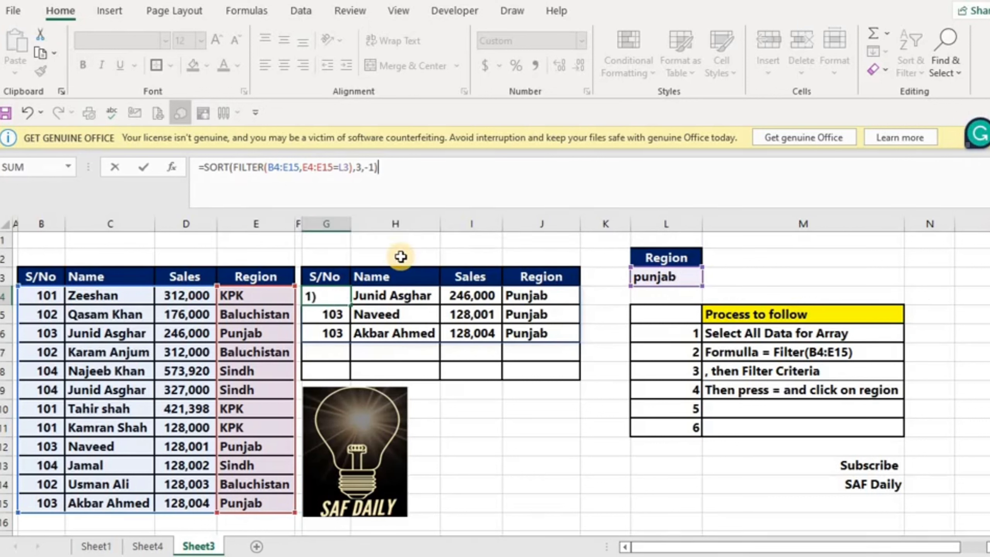
pyautogui.press('Return')
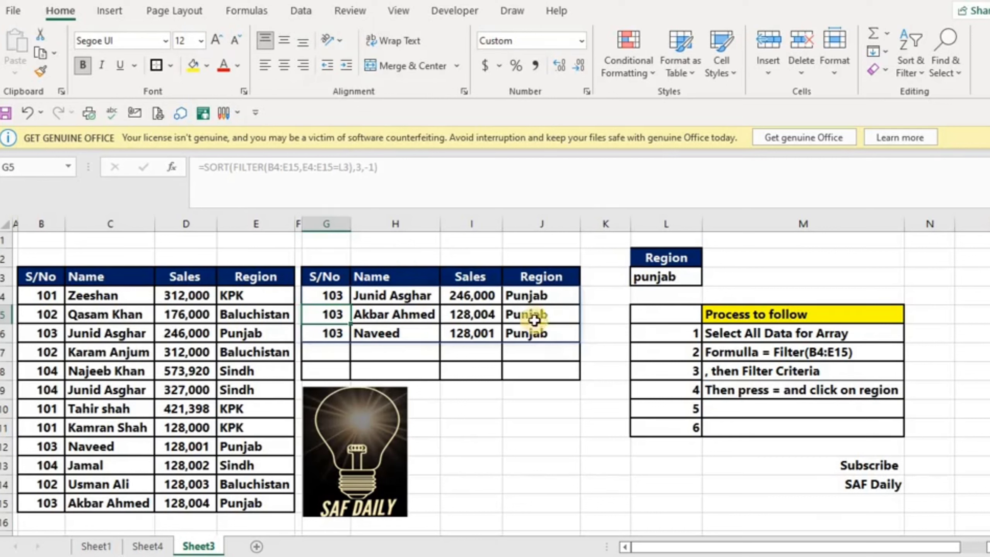
pyautogui.click(471, 299)
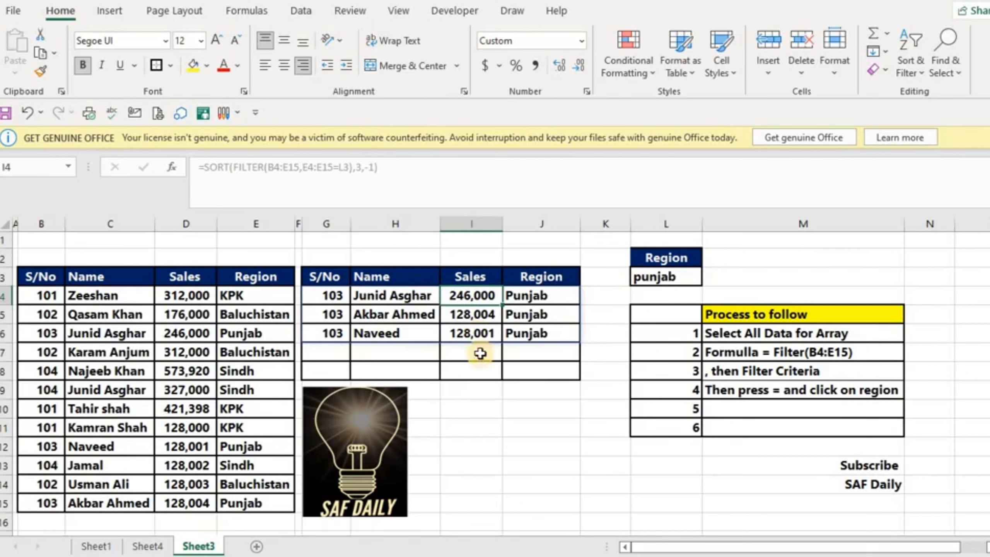
# - Change the filter region in L3 to kpk and look over the sorted output
pyautogui.click(661, 278)
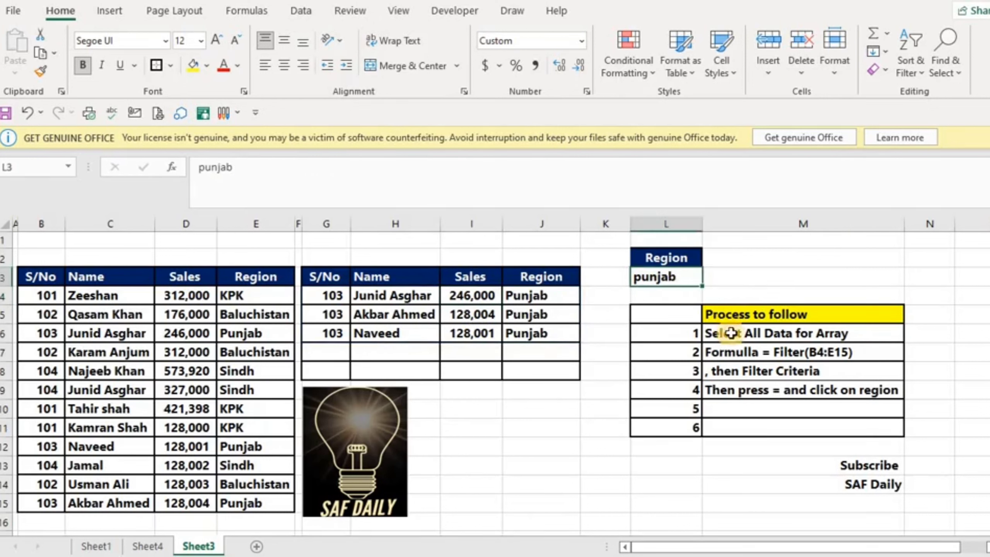
pyautogui.write('kpk')
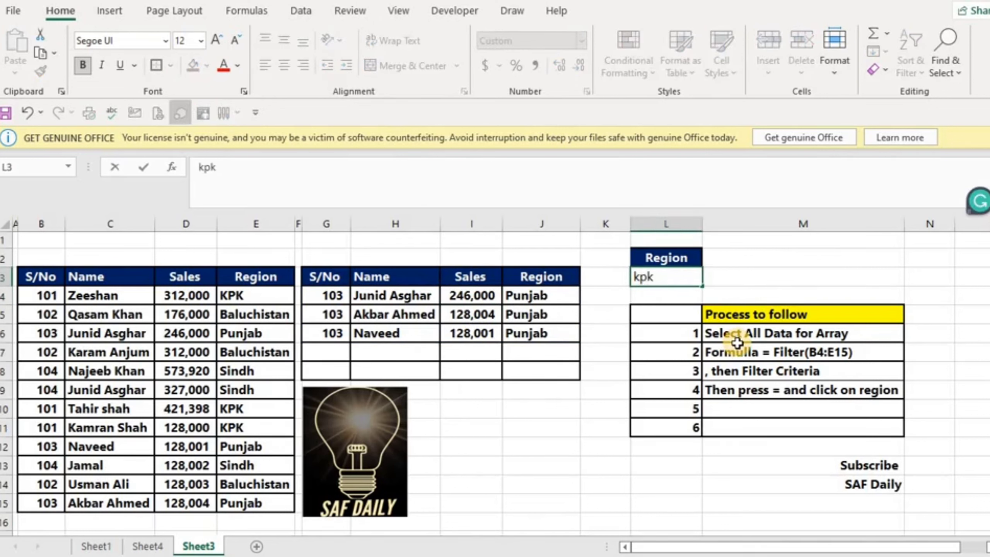
pyautogui.press('Return')
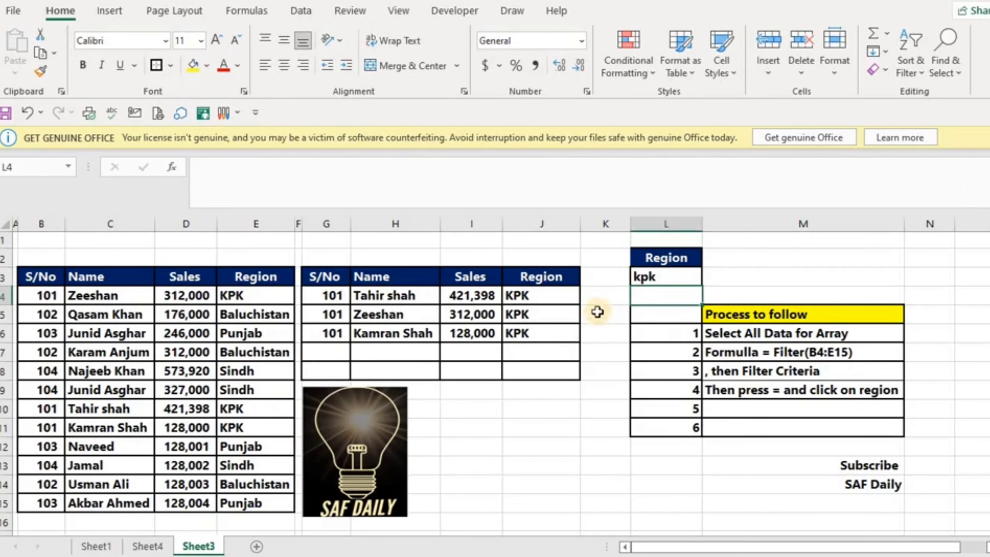
pyautogui.scroll(-1, 436, 433)
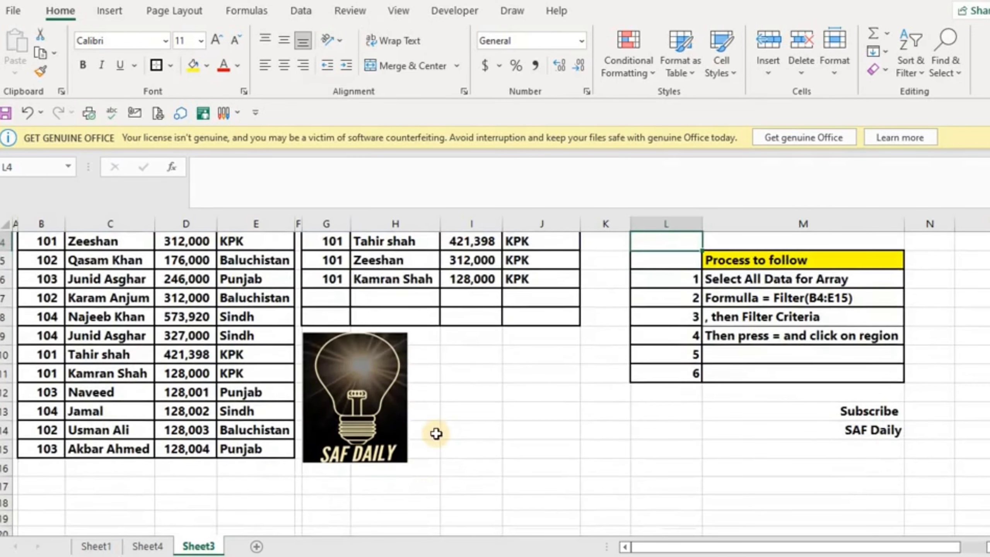
pyautogui.scroll(1, 439, 433)
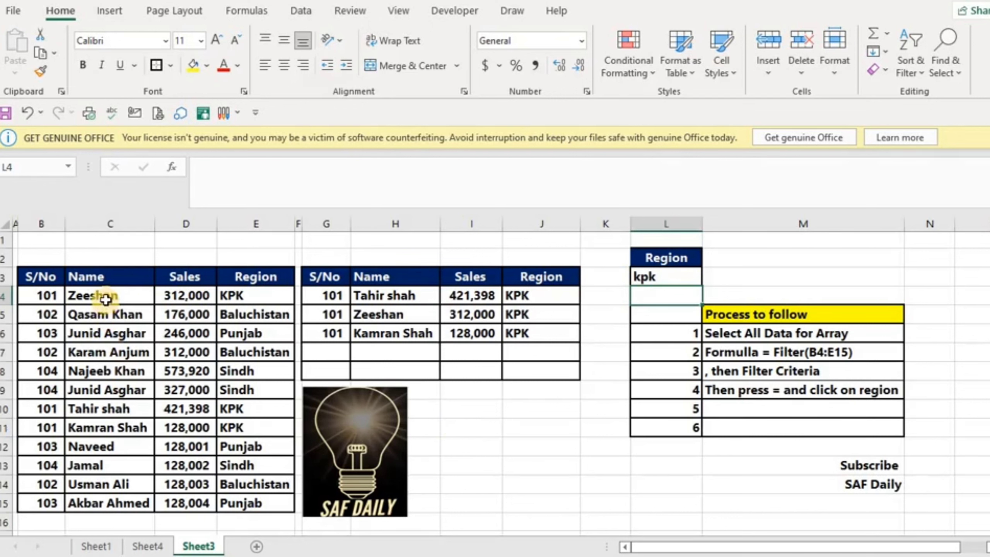
# - Copy the Name column C3:C15 into C3 of a new sheet and widen column C to fit the names
pyautogui.moveTo(115, 294); pyautogui.dragTo(119, 334)
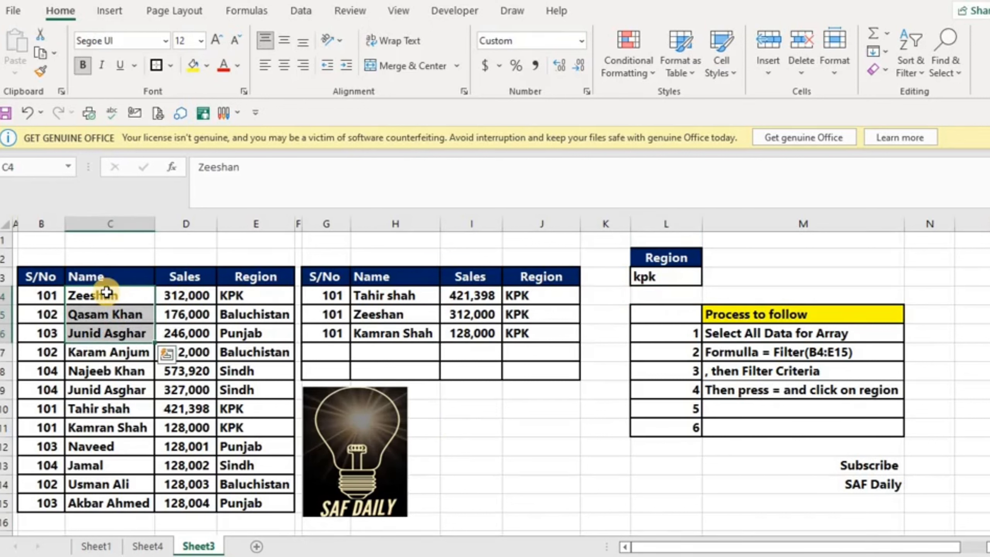
pyautogui.moveTo(104, 274); pyautogui.dragTo(108, 506)
pyautogui.hotkey('ctrl', 'c')
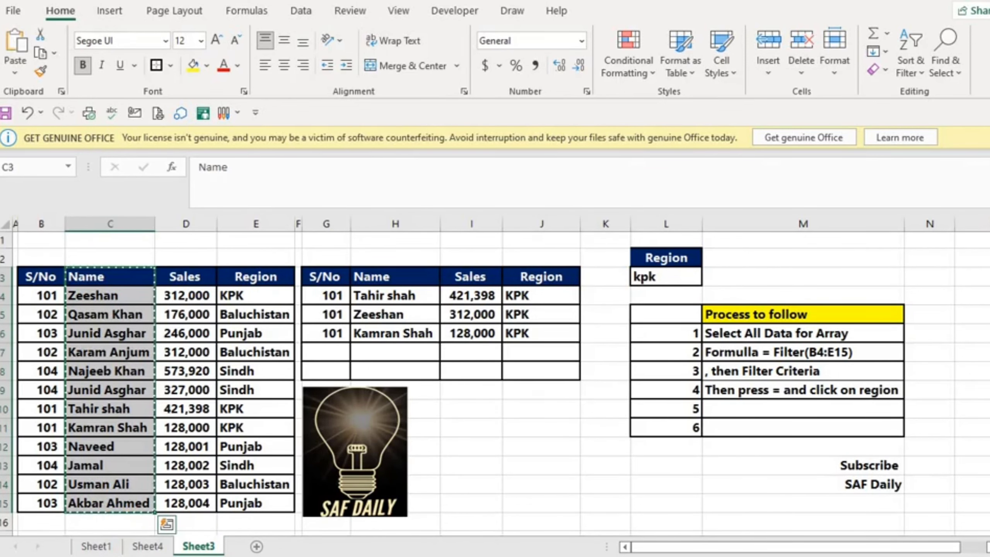
pyautogui.click(256, 546)
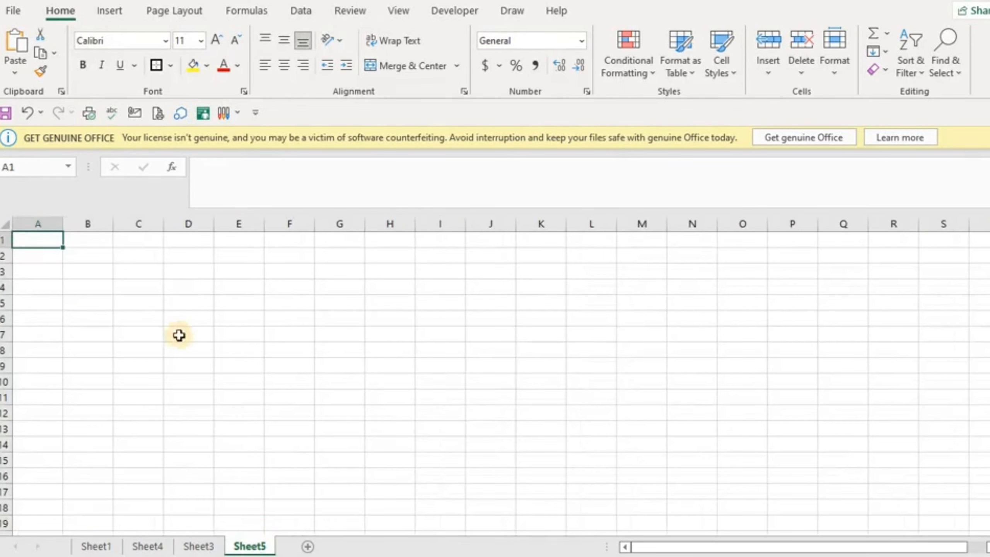
pyautogui.click(137, 272)
pyautogui.hotkey('ctrl', 'v')
pyautogui.click(289, 368)
pyautogui.moveTo(201, 236); pyautogui.dragTo(238, 236)
pyautogui.click(413, 329)
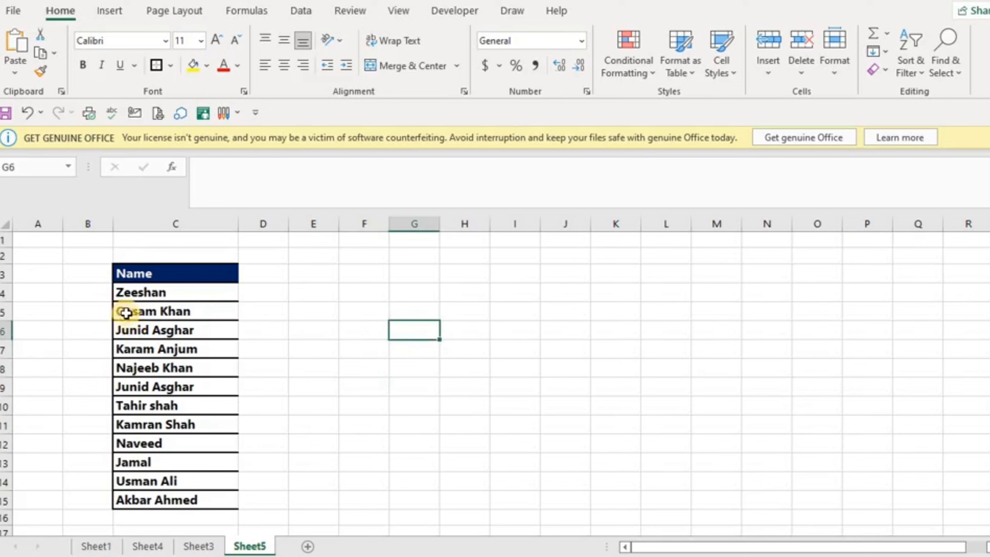
# - Create duplicate names in the list by filling C7, C9, C12 and C13 with the name above each
pyautogui.click(156, 349)
pyautogui.hotkey('ctrl', 'd')
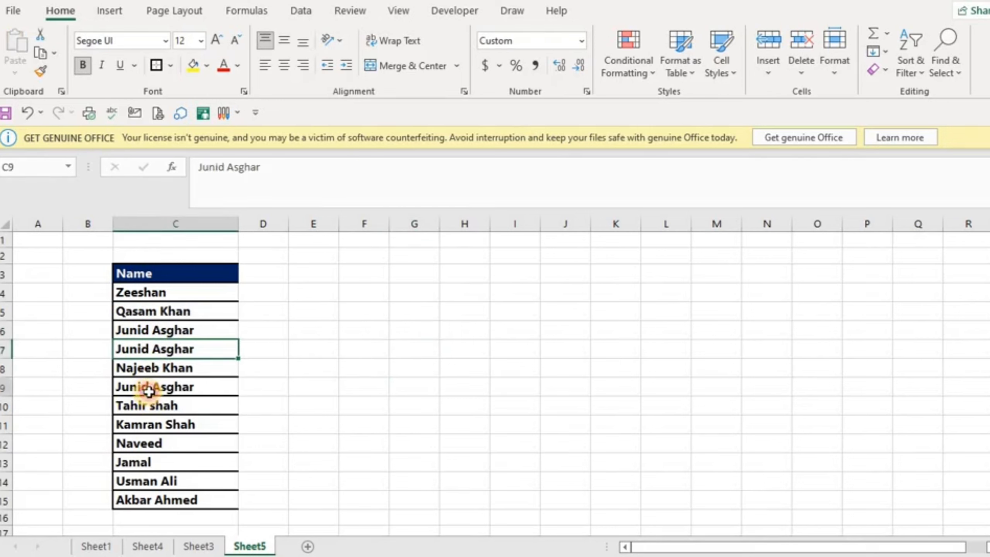
pyautogui.click(147, 388)
pyautogui.hotkey('ctrl', 'd')
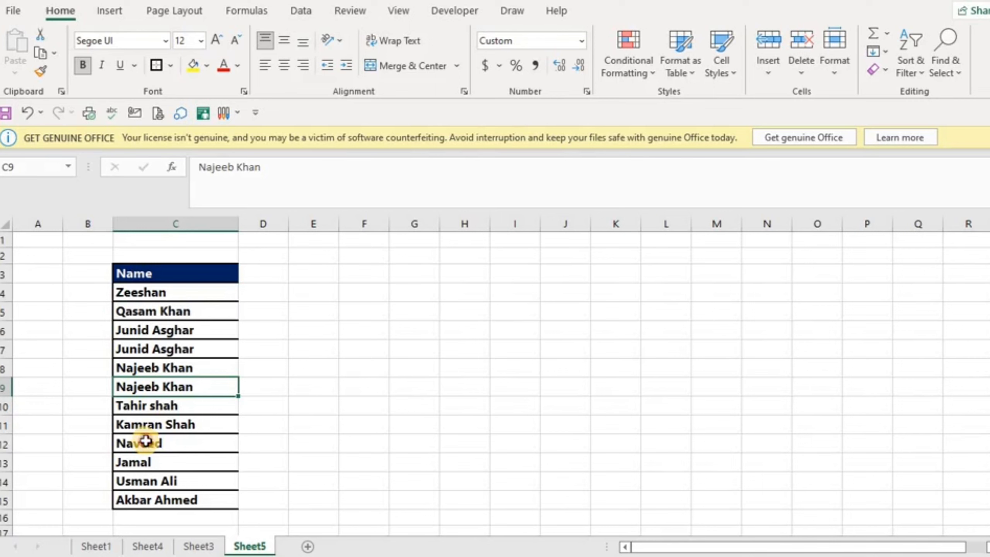
pyautogui.click(145, 443)
pyautogui.hotkey('ctrl', 'd')
pyautogui.click(149, 462)
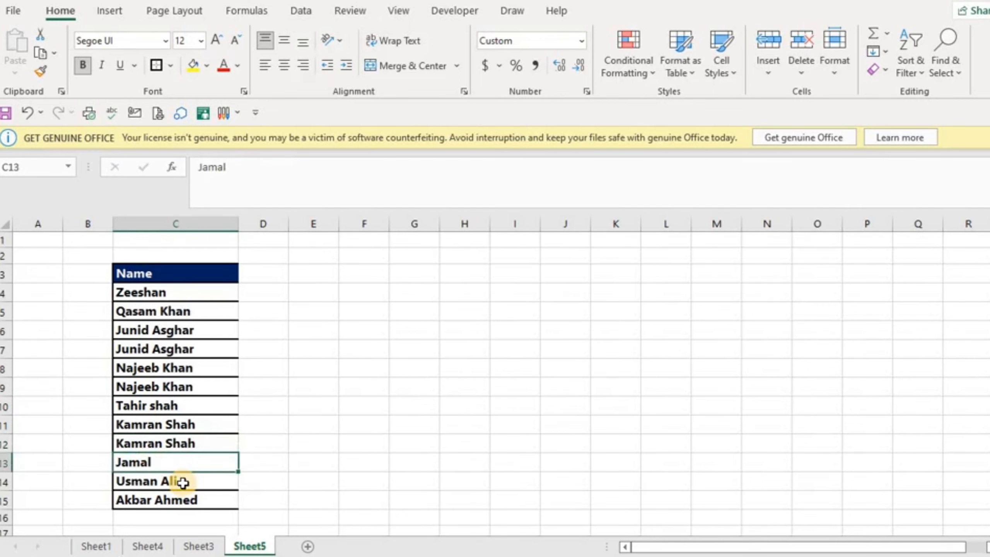
pyautogui.hotkey('ctrl', 'd')
pyautogui.click(352, 408)
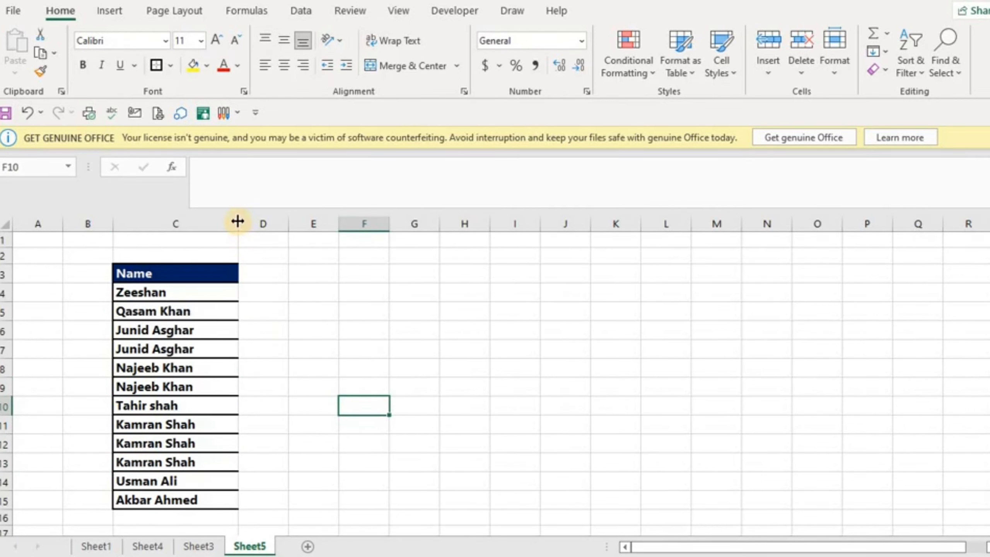
# - Widen column C slightly and apply all borders to the name list C3:C15
pyautogui.moveTo(237, 222); pyautogui.dragTo(247, 223)
pyautogui.click(440, 327)
pyautogui.moveTo(150, 277); pyautogui.dragTo(170, 499)
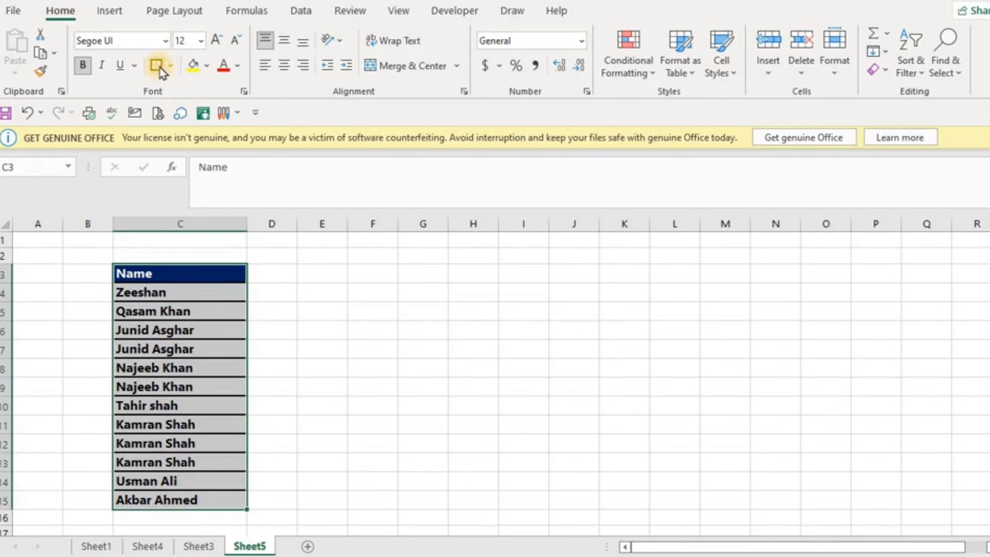
pyautogui.click(483, 371)
pyautogui.click(370, 275)
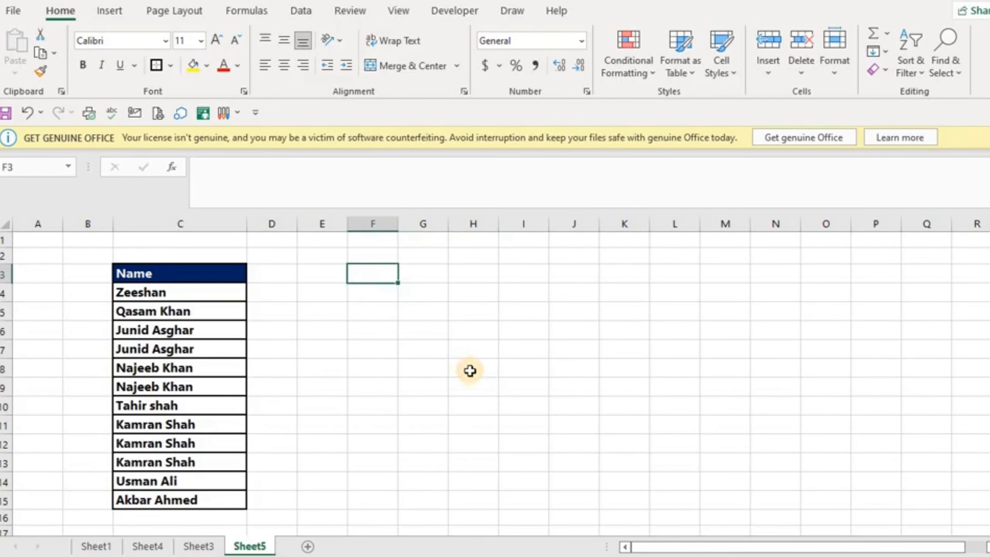
# - Sort the names alphabetically with =SORT(C4:C15) in F4 and look over the duplicate names in both lists
pyautogui.click(386, 291)
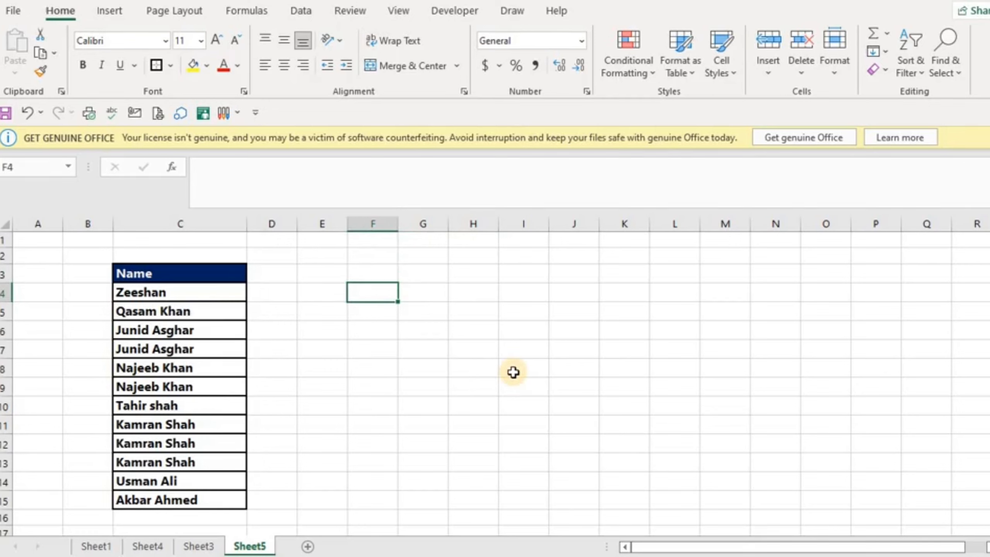
pyautogui.write('=')
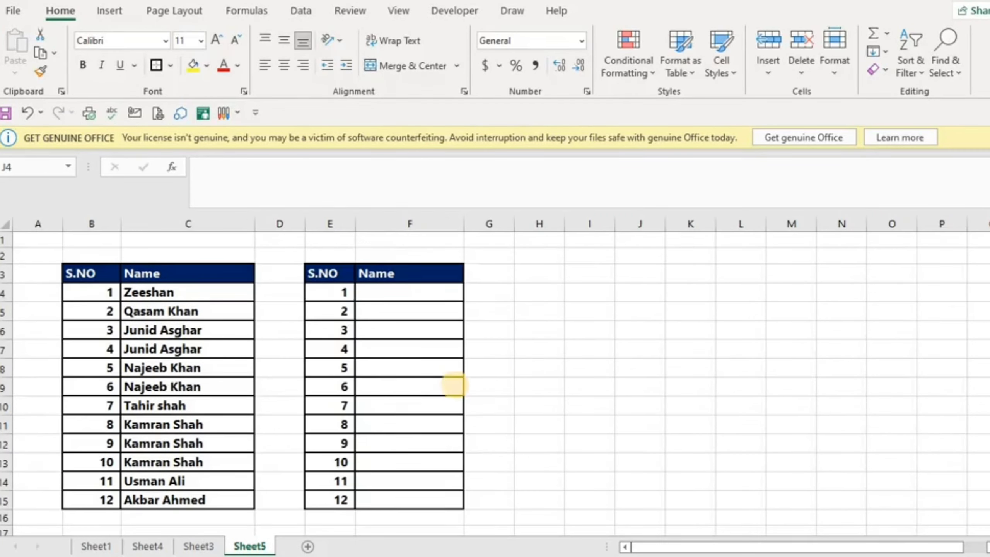
pyautogui.click(397, 291)
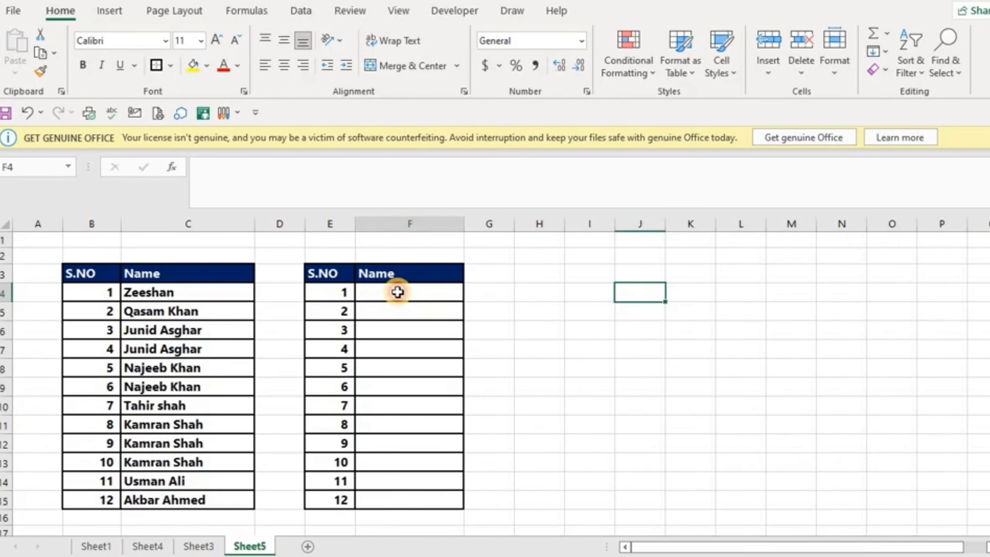
pyautogui.write('=')
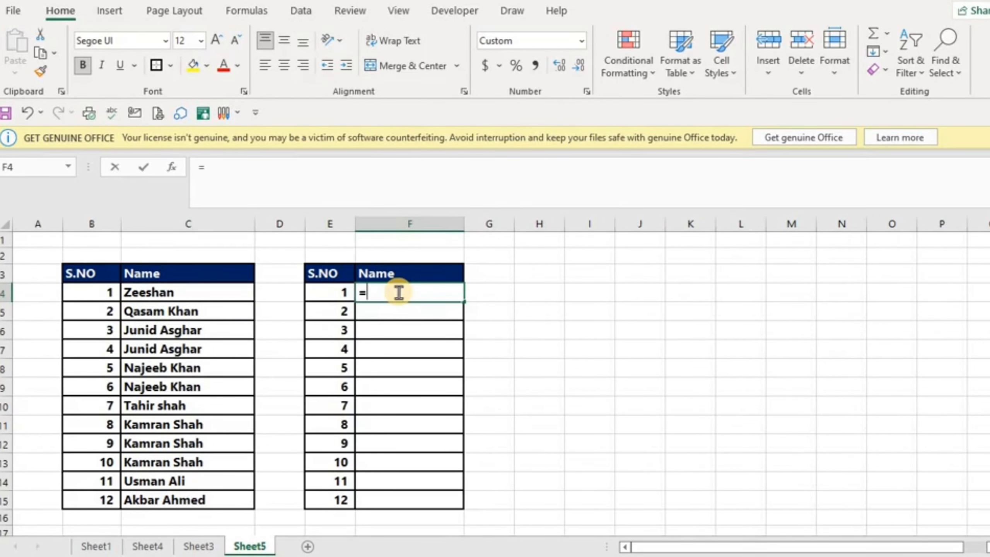
pyautogui.write('sor')
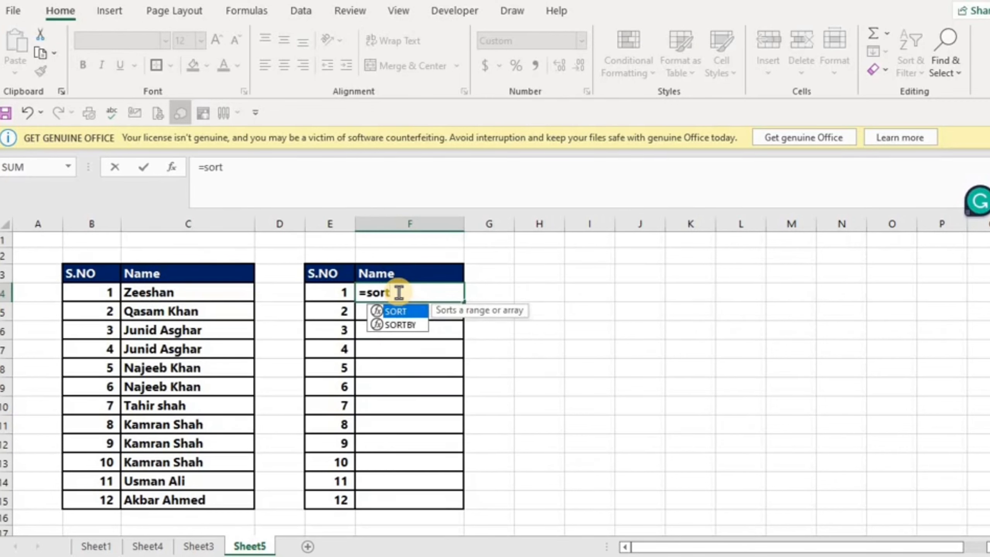
pyautogui.write('t')
pyautogui.press('Tab')
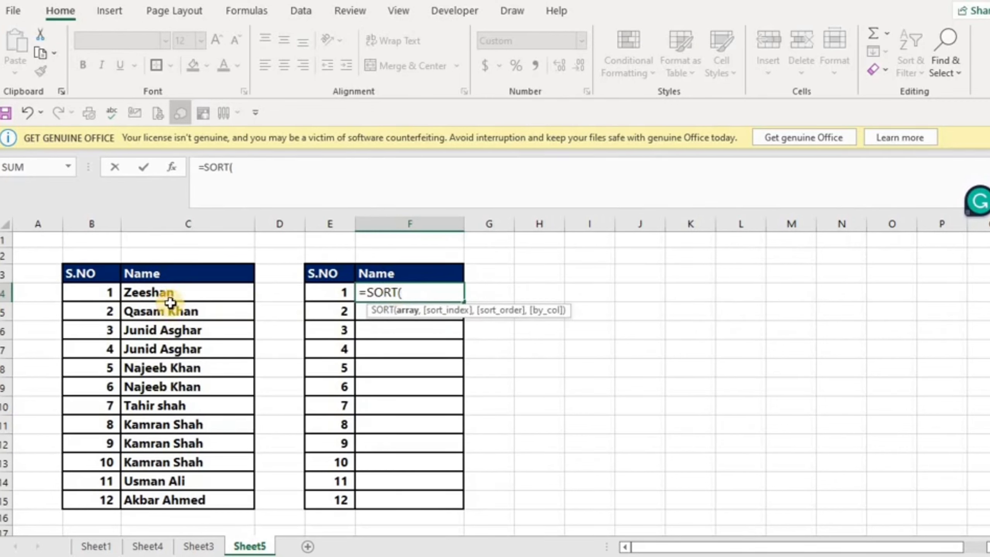
pyautogui.moveTo(168, 302); pyautogui.dragTo(176, 492)
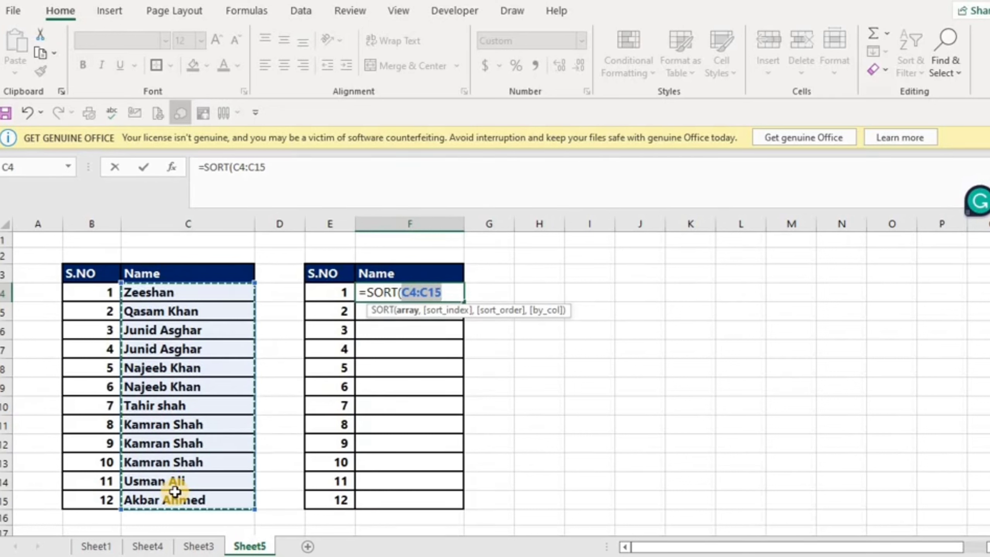
pyautogui.write(')')
pyautogui.press('Return')
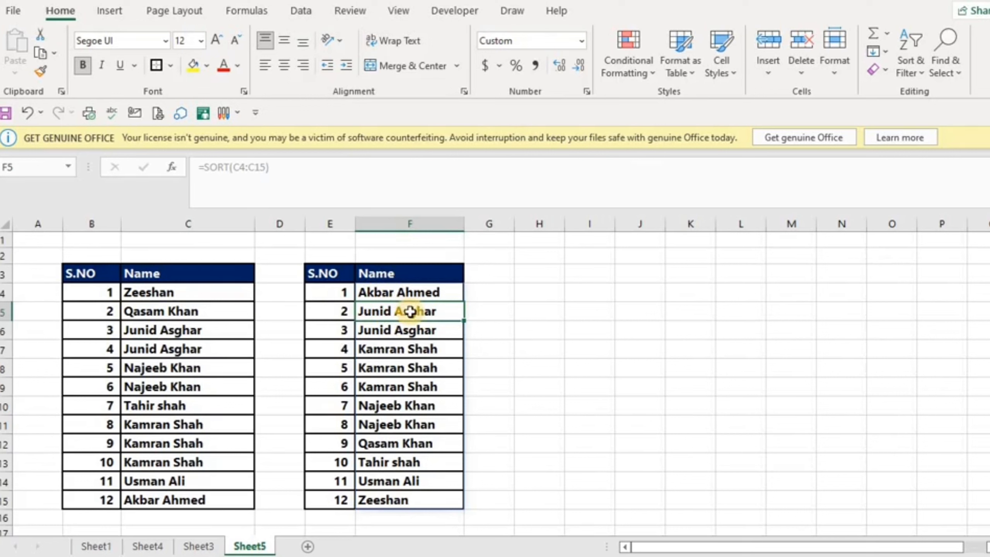
pyautogui.click(416, 387)
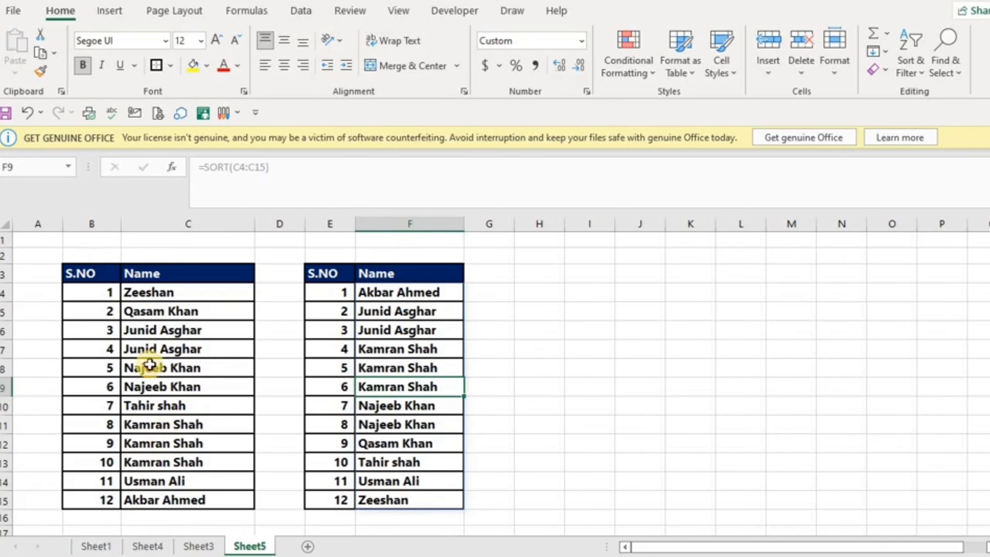
pyautogui.moveTo(149, 367); pyautogui.dragTo(157, 390)
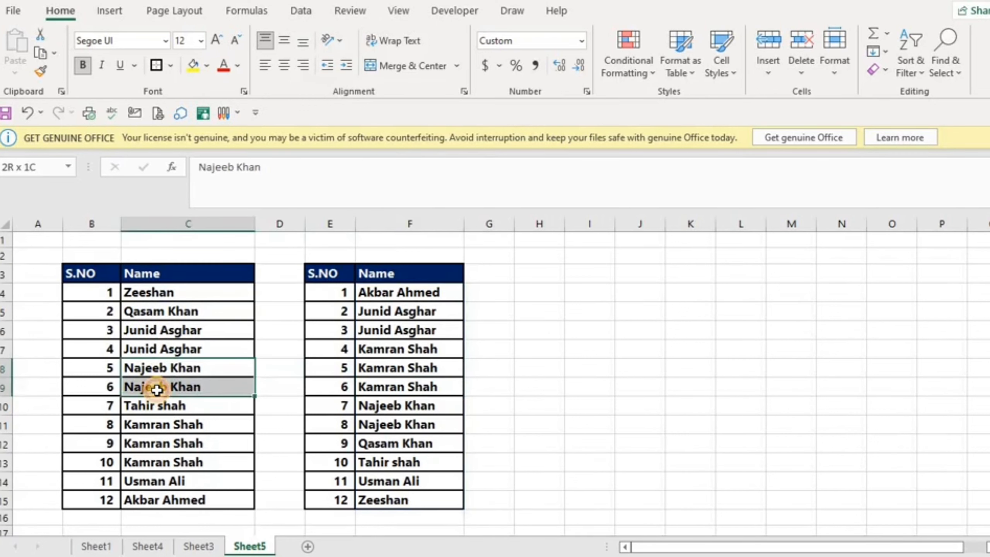
pyautogui.moveTo(153, 331); pyautogui.dragTo(156, 349)
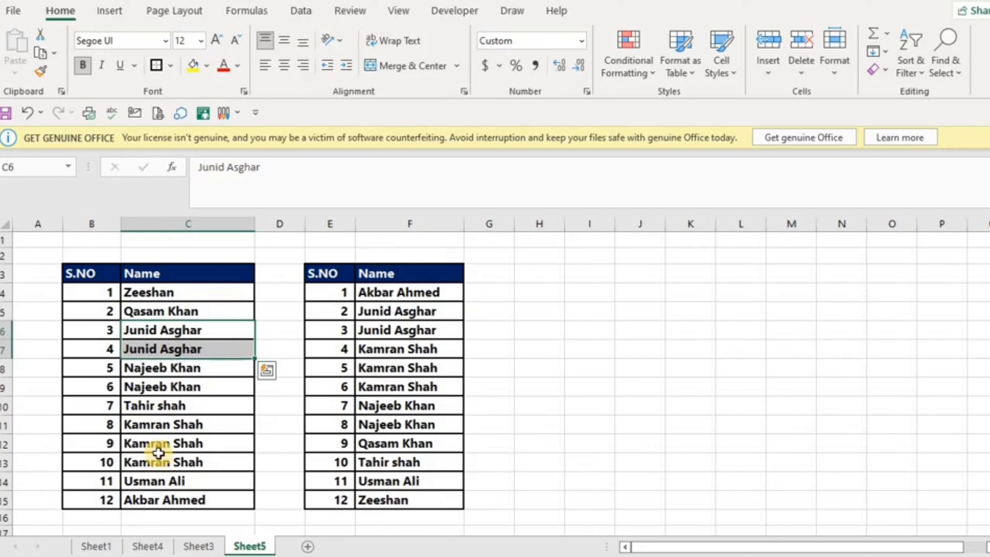
pyautogui.moveTo(144, 425); pyautogui.dragTo(160, 445)
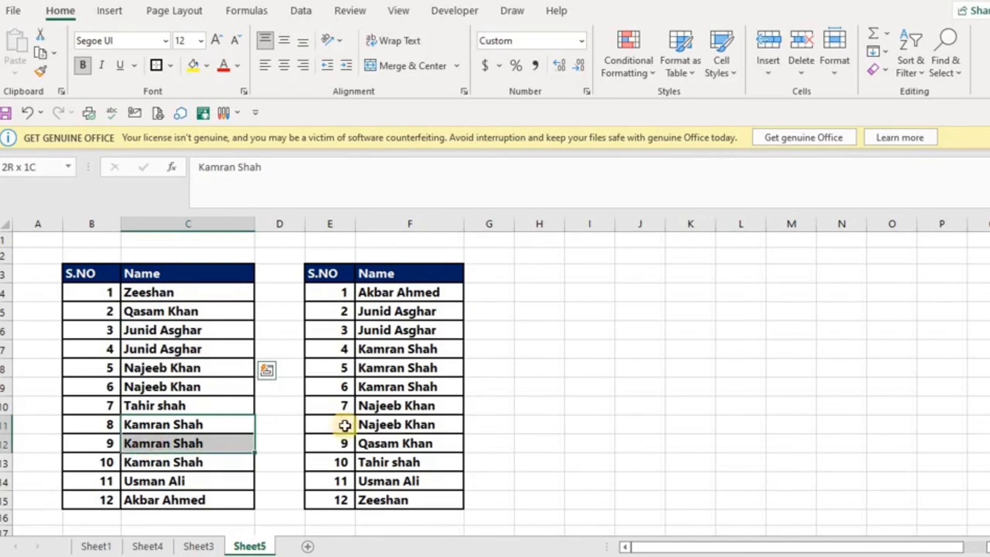
# - Wrap the F4 sort formula in UNIQUE so it reads =UNIQUE(SORT(C4:C15)) and lists each name once
pyautogui.click(392, 296)
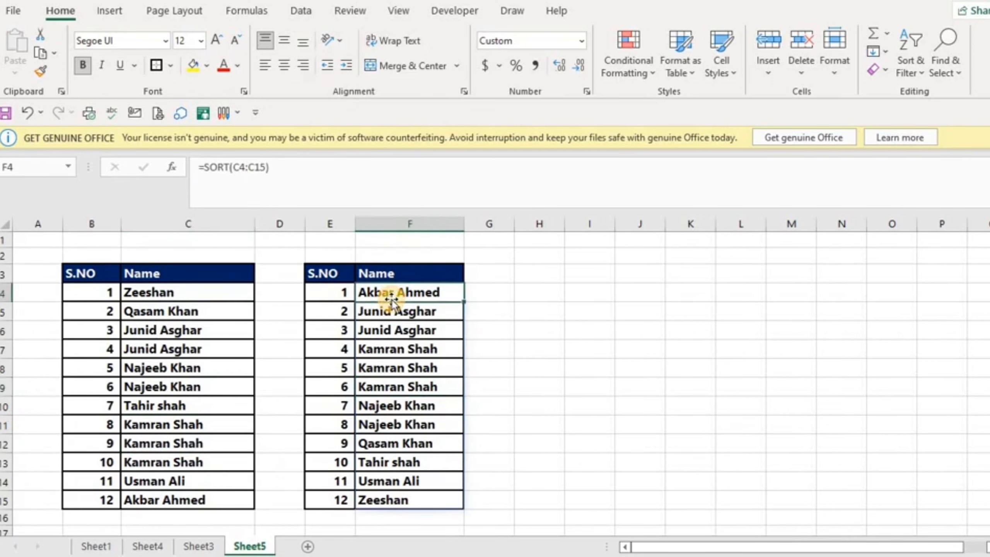
pyautogui.click(275, 167)
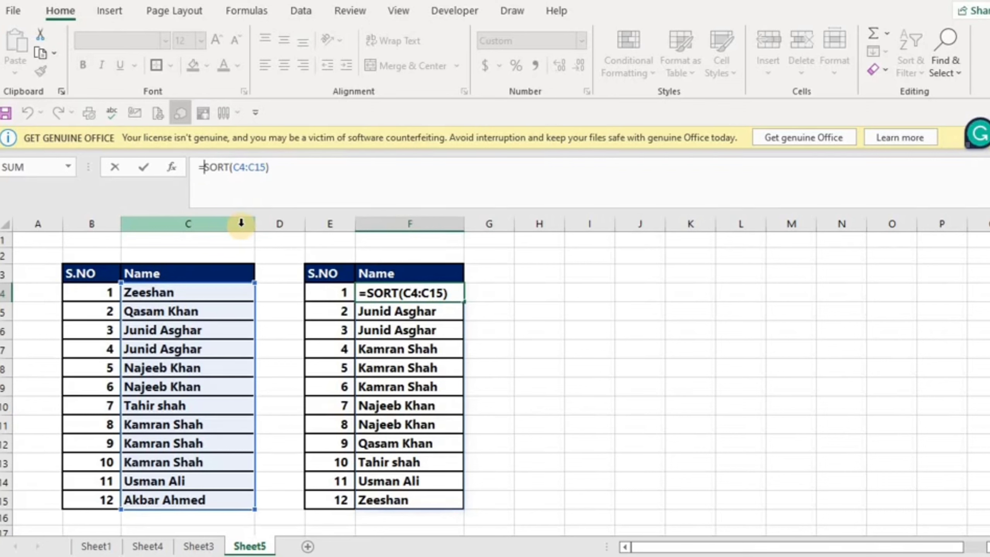
pyautogui.write('unique')
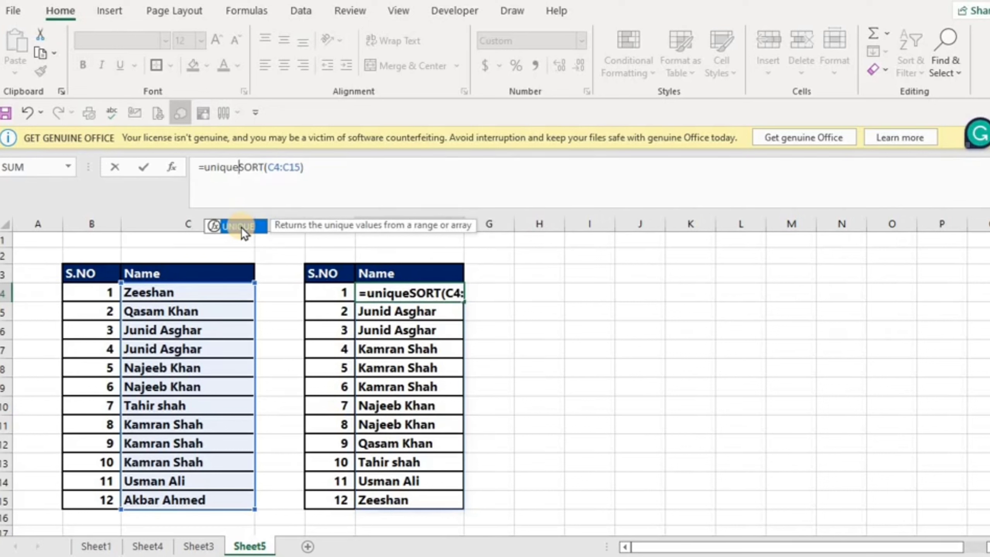
pyautogui.write('(')
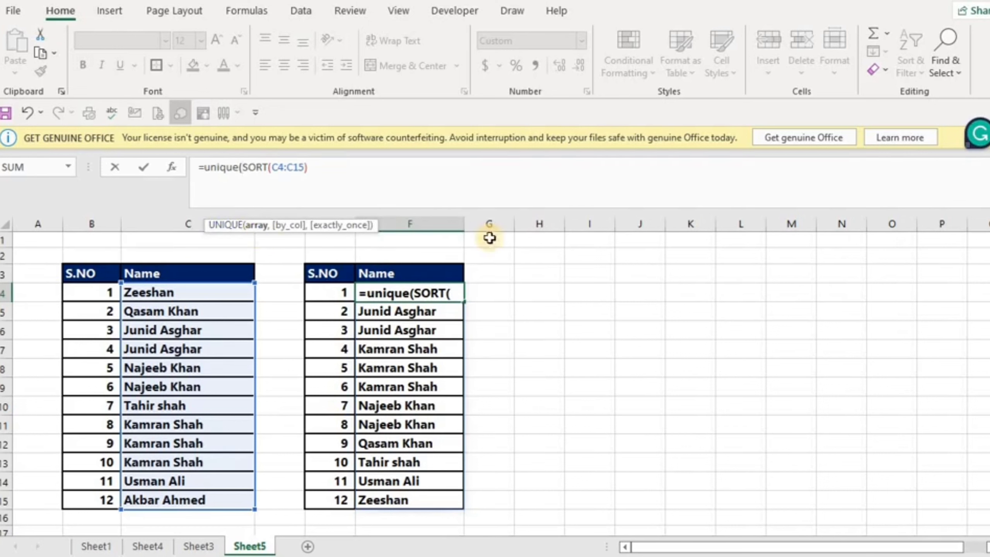
pyautogui.click(311, 168)
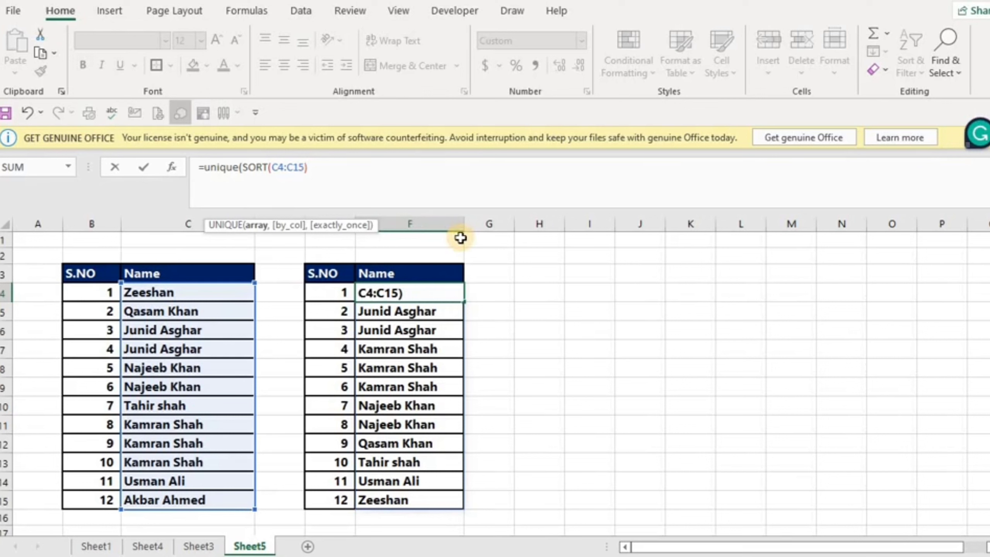
pyautogui.write(')')
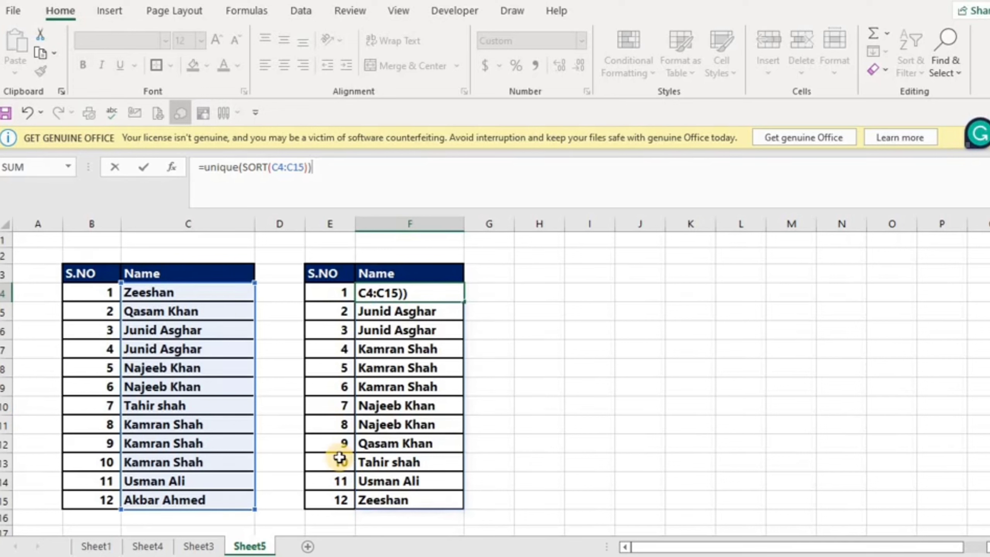
pyautogui.press('Return')
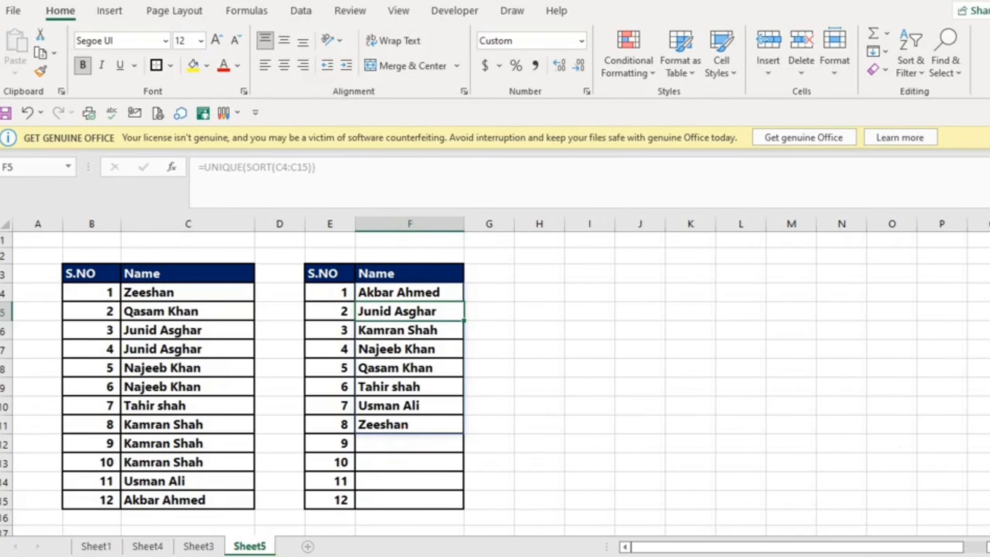
# - Go back through Sheet3, Sheet4 and Sheet1 to review the earlier filter and sort examples
pyautogui.click(203, 545)
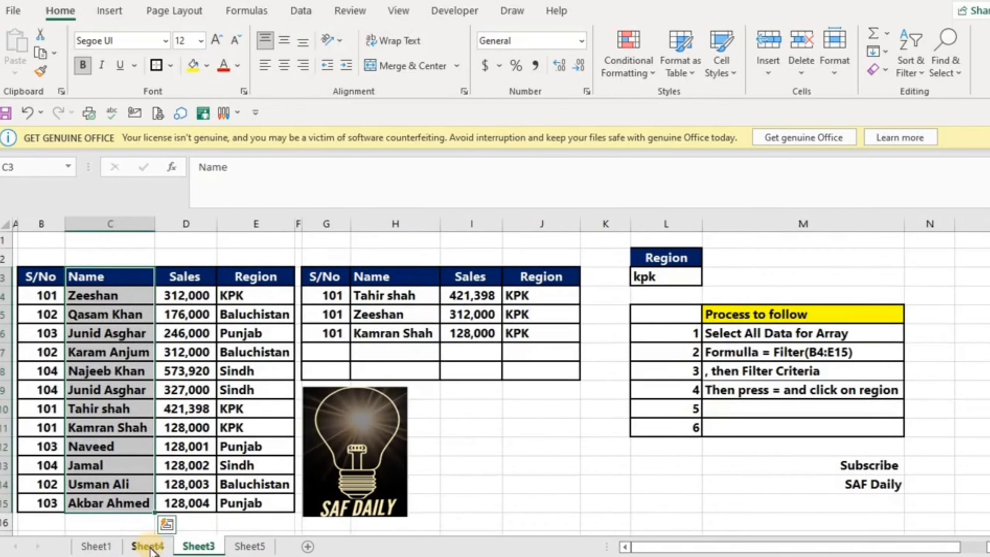
pyautogui.click(561, 465)
pyautogui.click(149, 547)
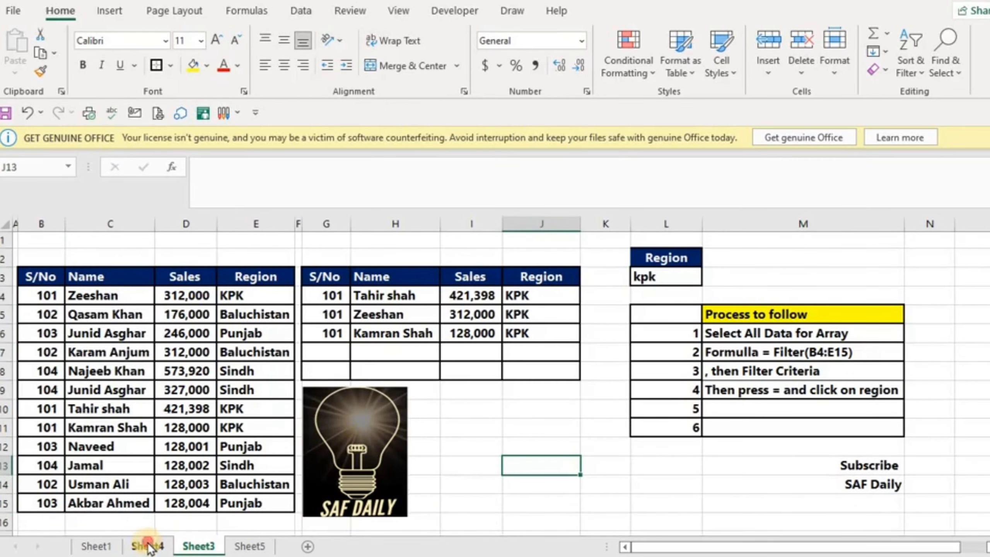
pyautogui.click(93, 546)
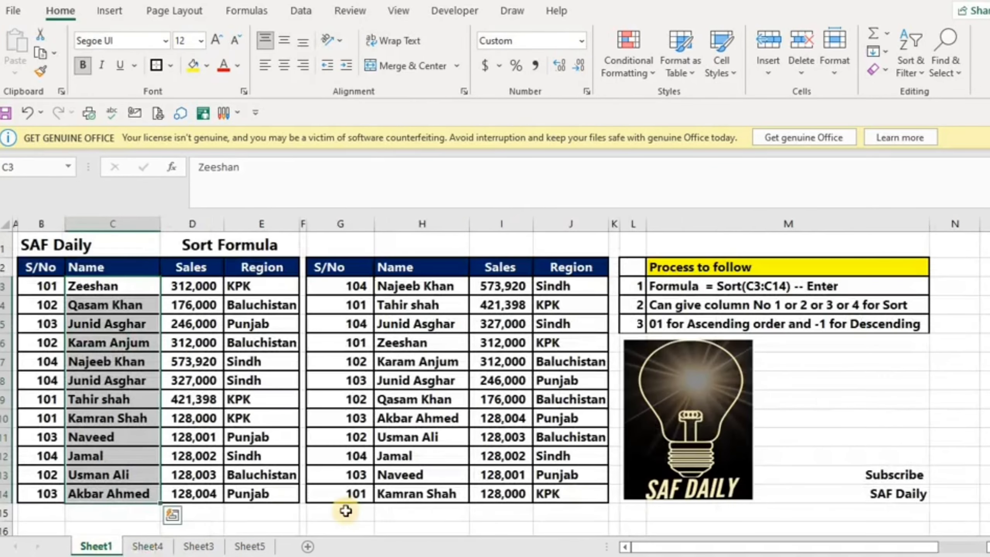
pyautogui.click(572, 399)
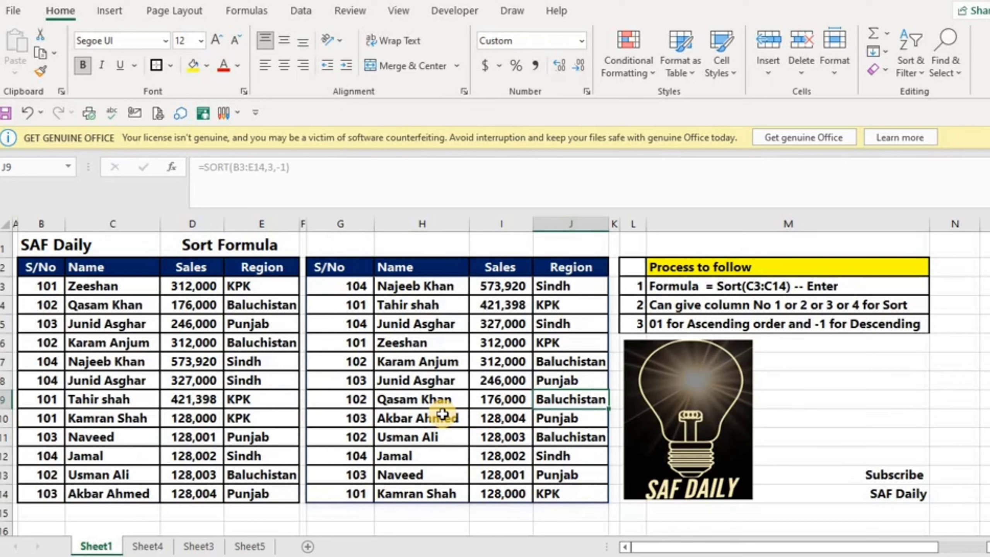